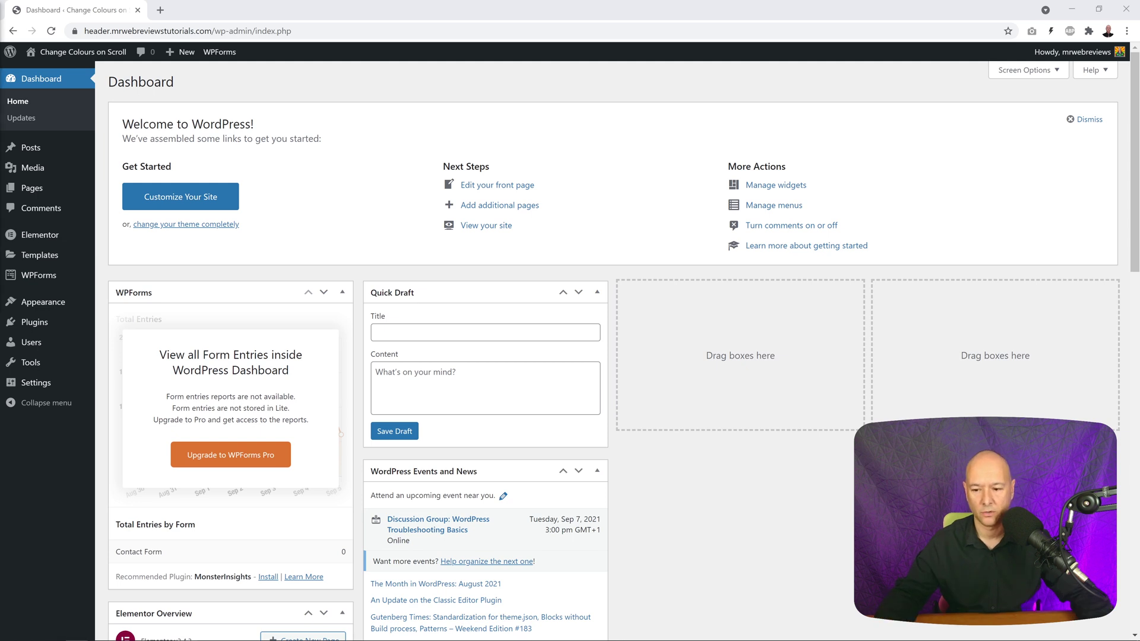
- Search the plugin directory for 'custom css', then install and activate WP Add Custom CSS
{"action": "mouse_move", "coordinate": [33, 323]}
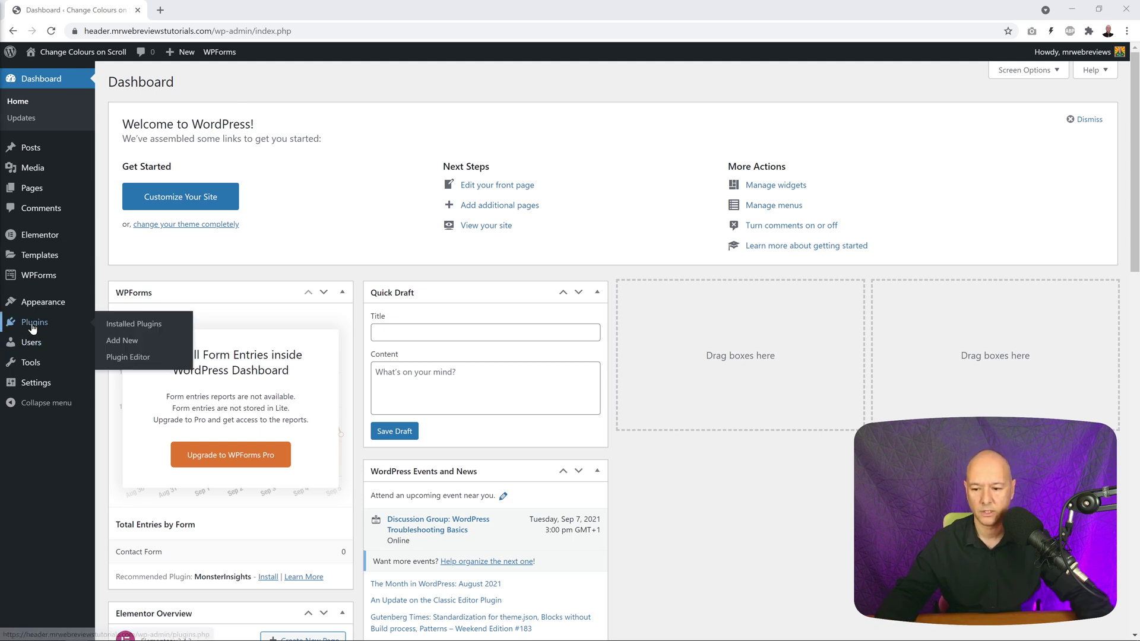
{"action": "left_click", "coordinate": [121, 343]}
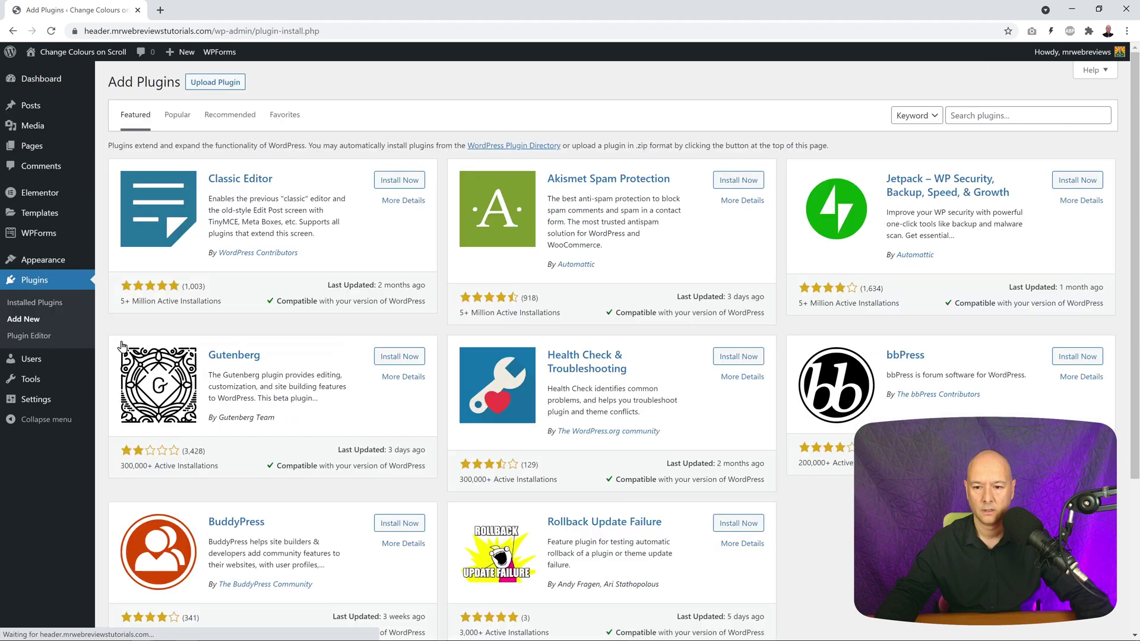
{"action": "left_click", "coordinate": [987, 117]}
{"action": "type", "text": "custom css"}
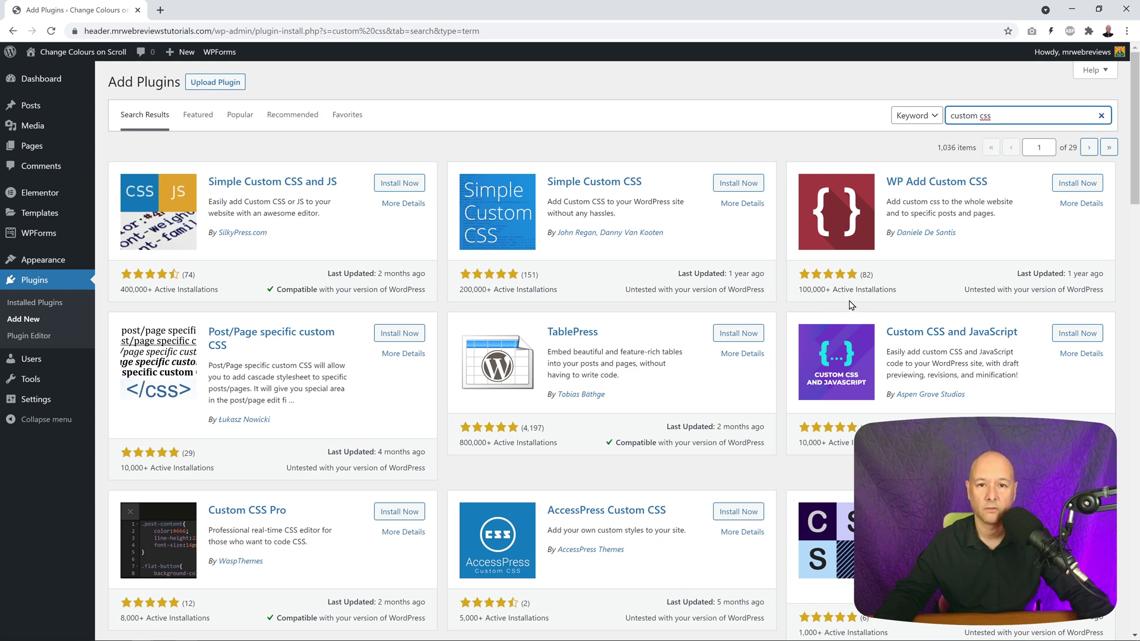
{"action": "left_click", "coordinate": [1066, 185]}
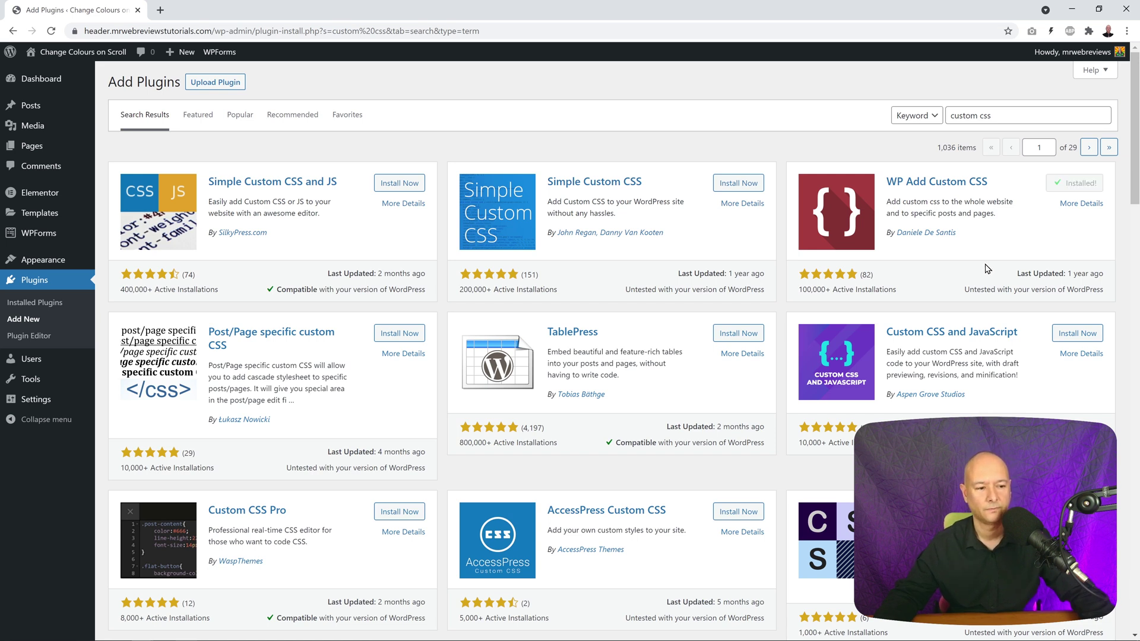
{"action": "left_click", "coordinate": [1079, 188]}
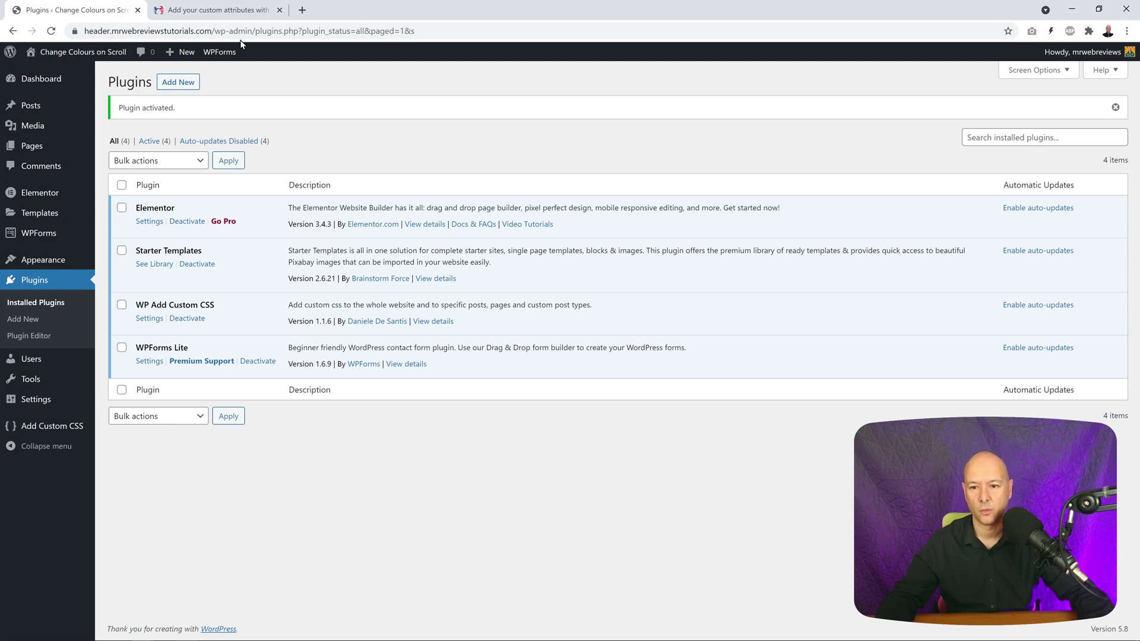
- Review the Elementor Addon Components article in its browser tab
{"action": "left_click", "coordinate": [212, 14]}
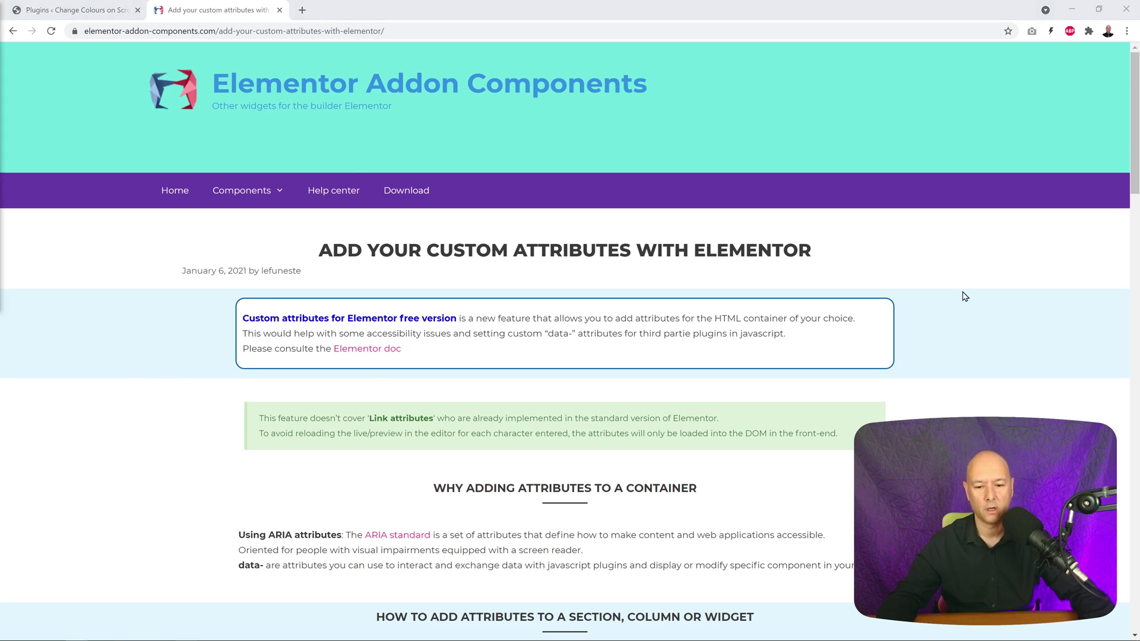
{"action": "scroll", "coordinate": [964, 296], "scroll_direction": "down", "scroll_amount": 10}
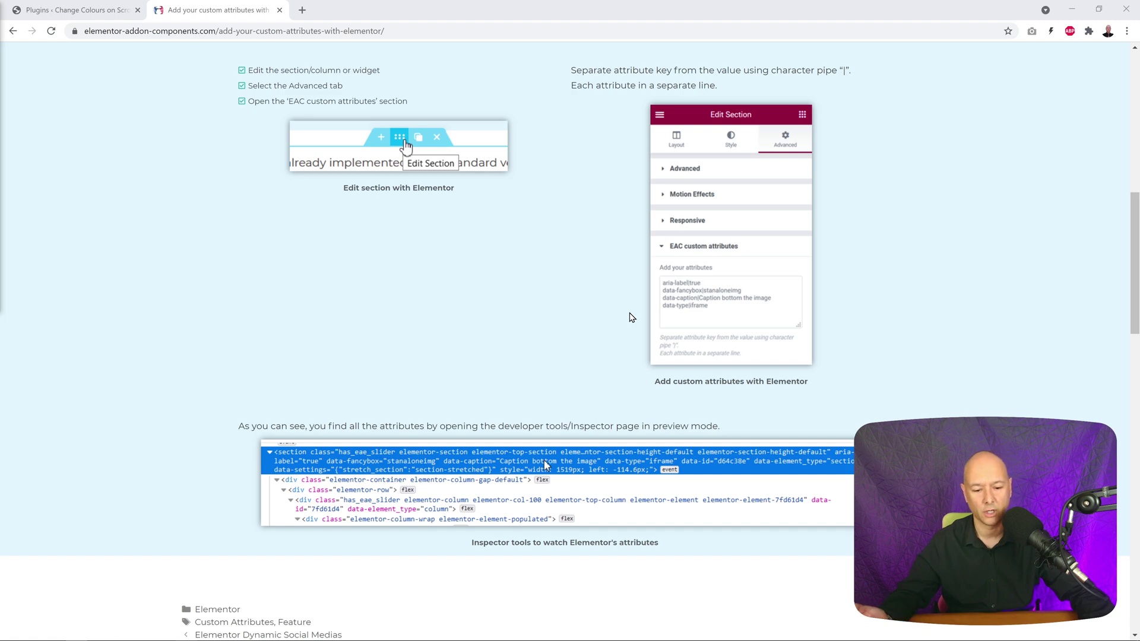
{"action": "scroll", "coordinate": [611, 308], "scroll_direction": "up", "scroll_amount": 9}
{"action": "scroll", "coordinate": [611, 308], "scroll_direction": "up", "scroll_amount": 1}
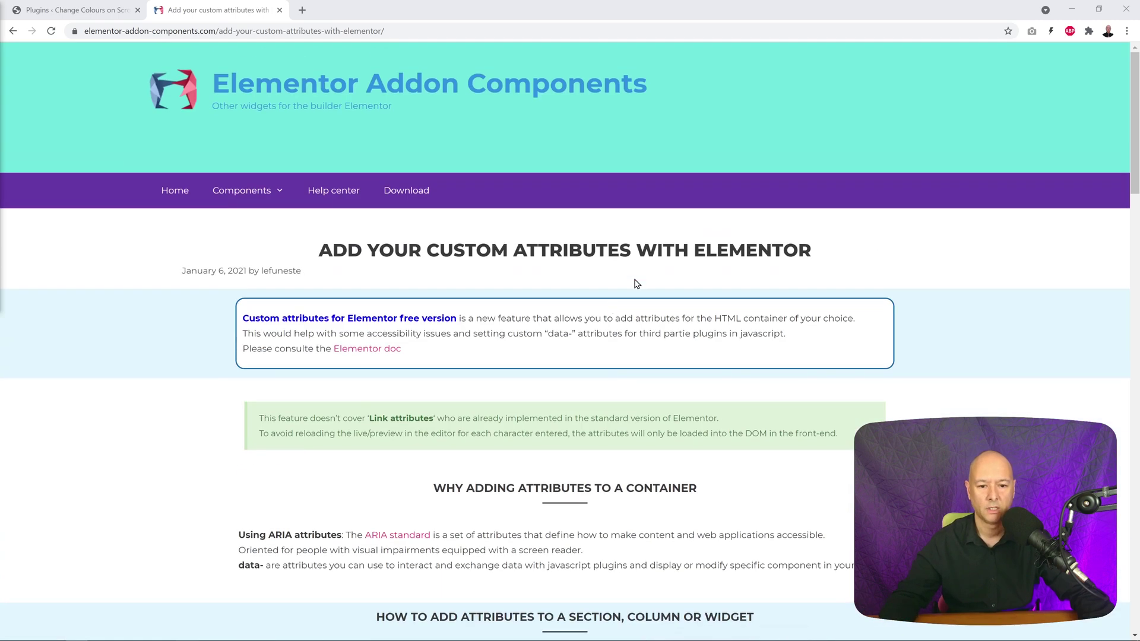
- Pass the reCAPTCHA on the add-on's download page, cancel re-saving the zip, and close the tab
{"action": "left_click", "coordinate": [404, 193]}
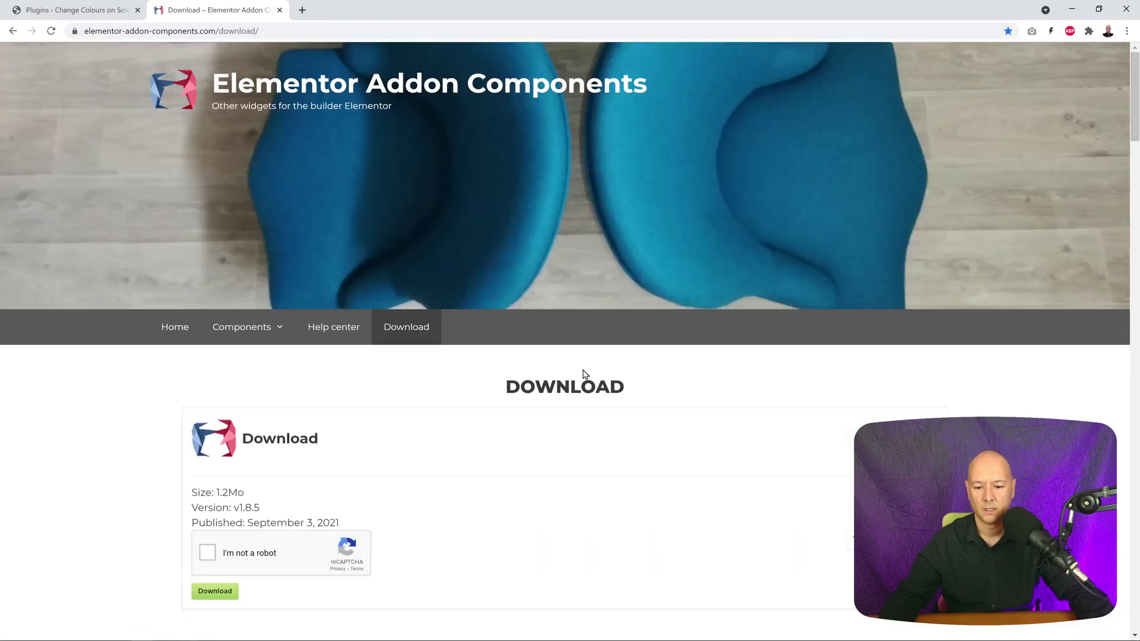
{"action": "scroll", "coordinate": [585, 374], "scroll_direction": "down", "scroll_amount": 4}
{"action": "left_click", "coordinate": [209, 316]}
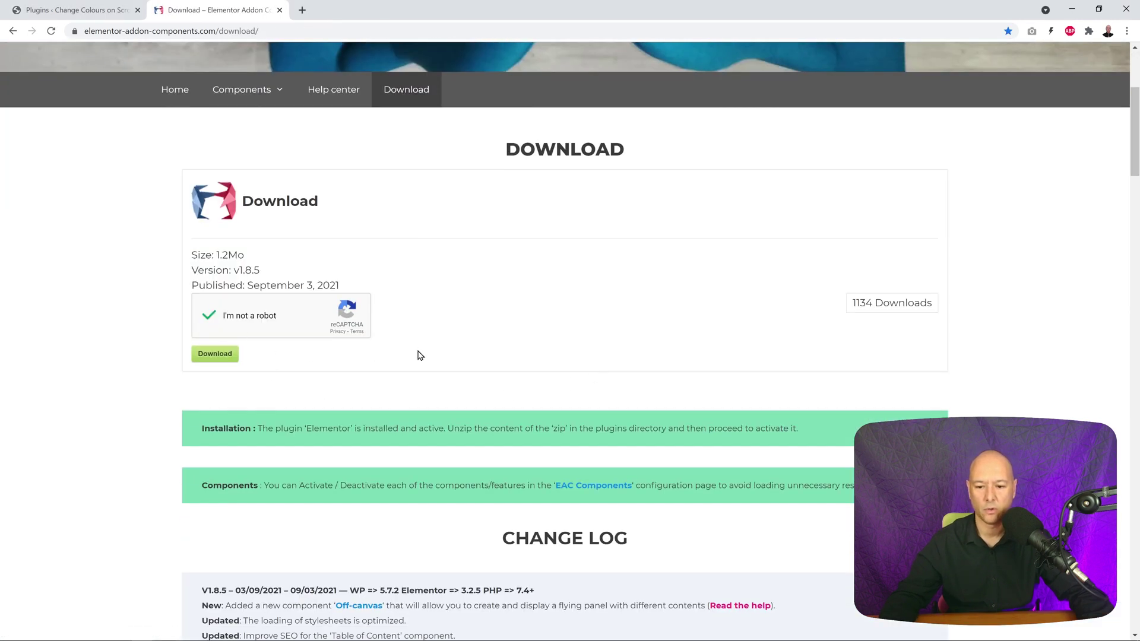
{"action": "left_click", "coordinate": [215, 353]}
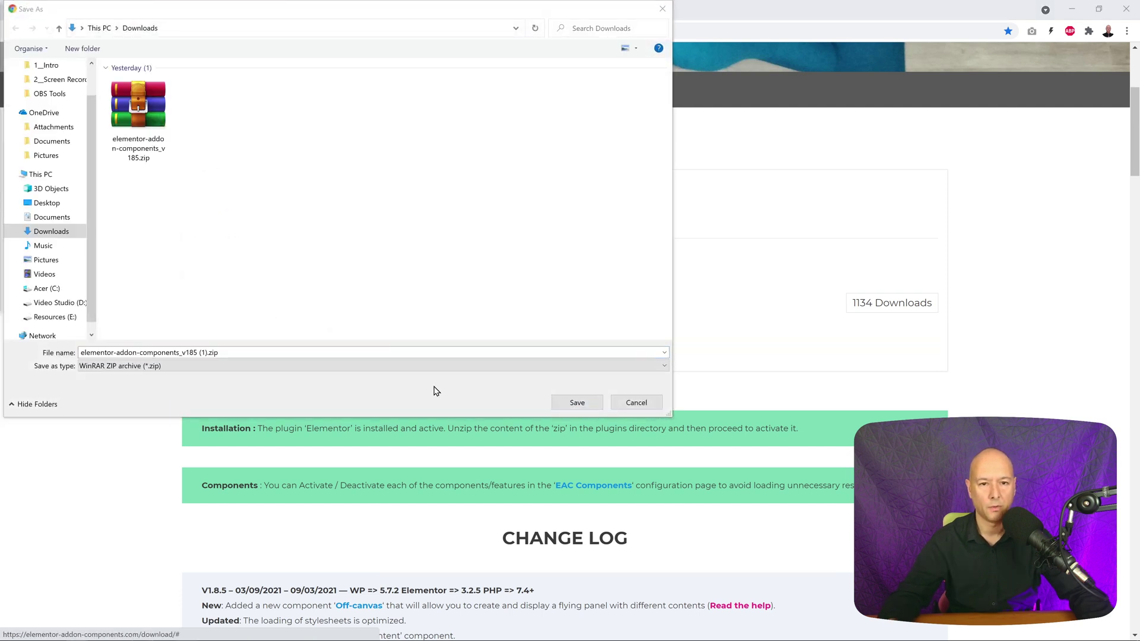
{"action": "left_click", "coordinate": [632, 403]}
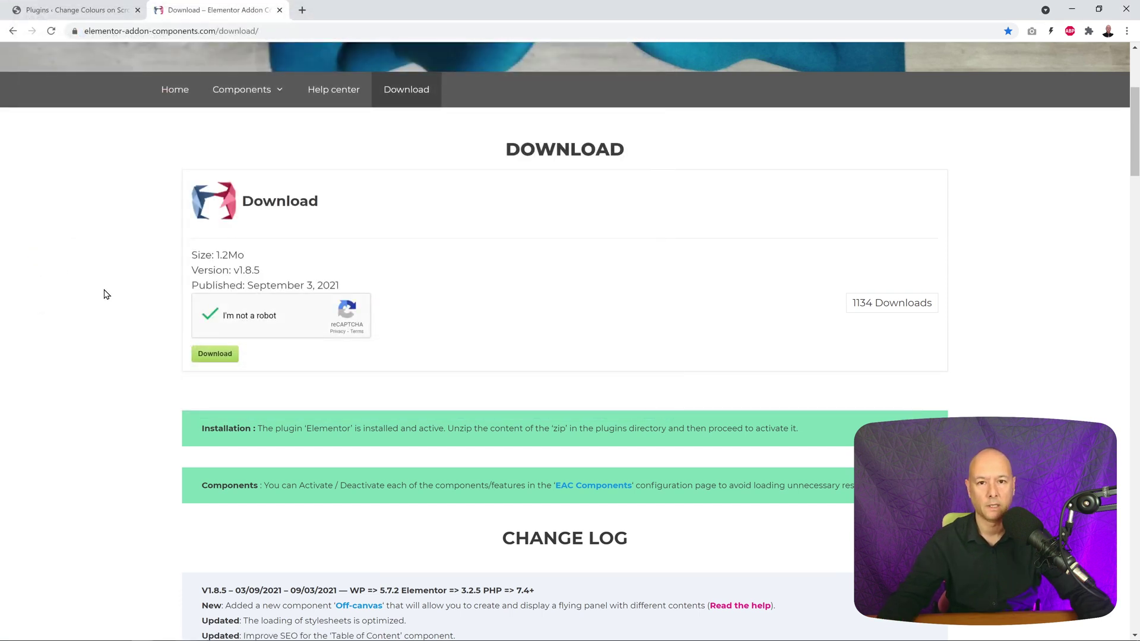
{"action": "left_click", "coordinate": [280, 10]}
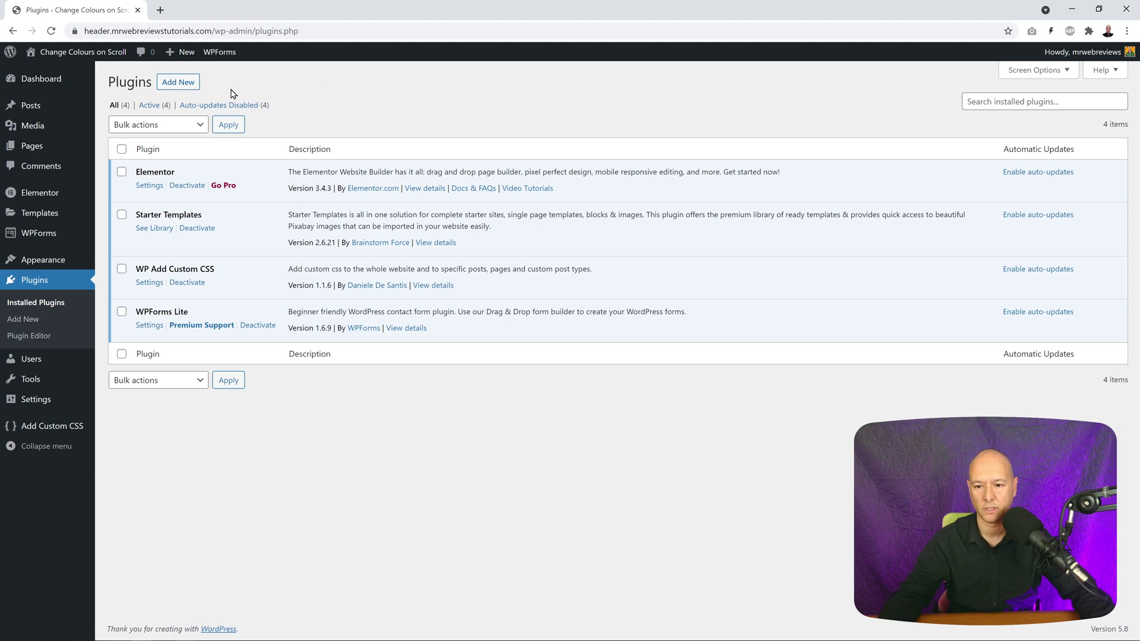
- Upload elementor-addon-components_v185.zip from Downloads, install it, and activate the plugin
{"action": "left_click", "coordinate": [188, 83]}
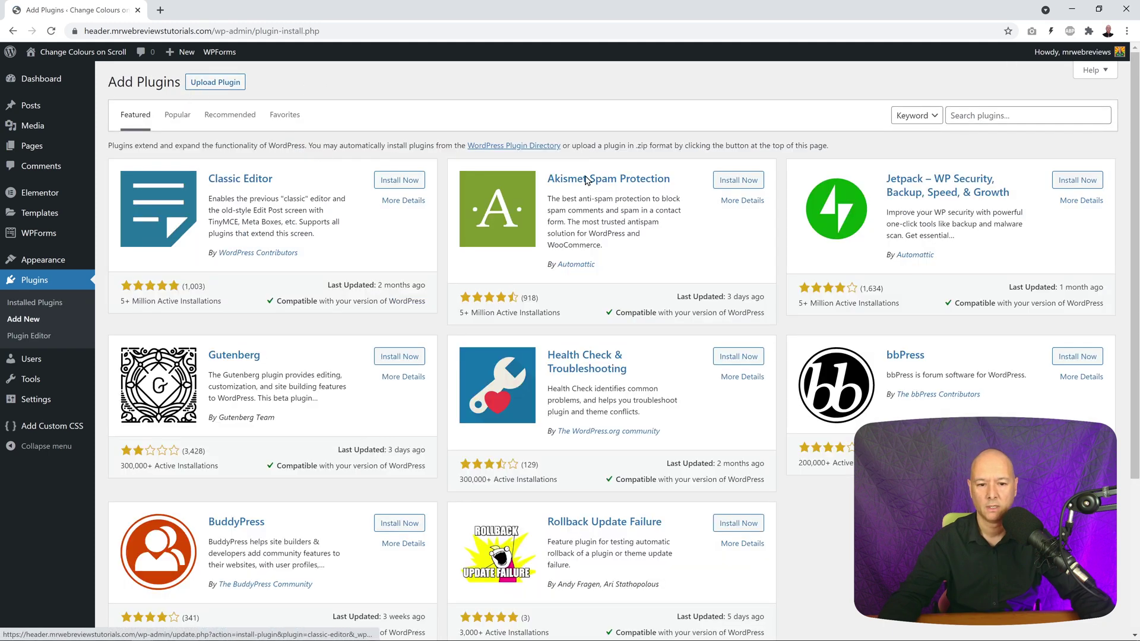
{"action": "left_click", "coordinate": [232, 87]}
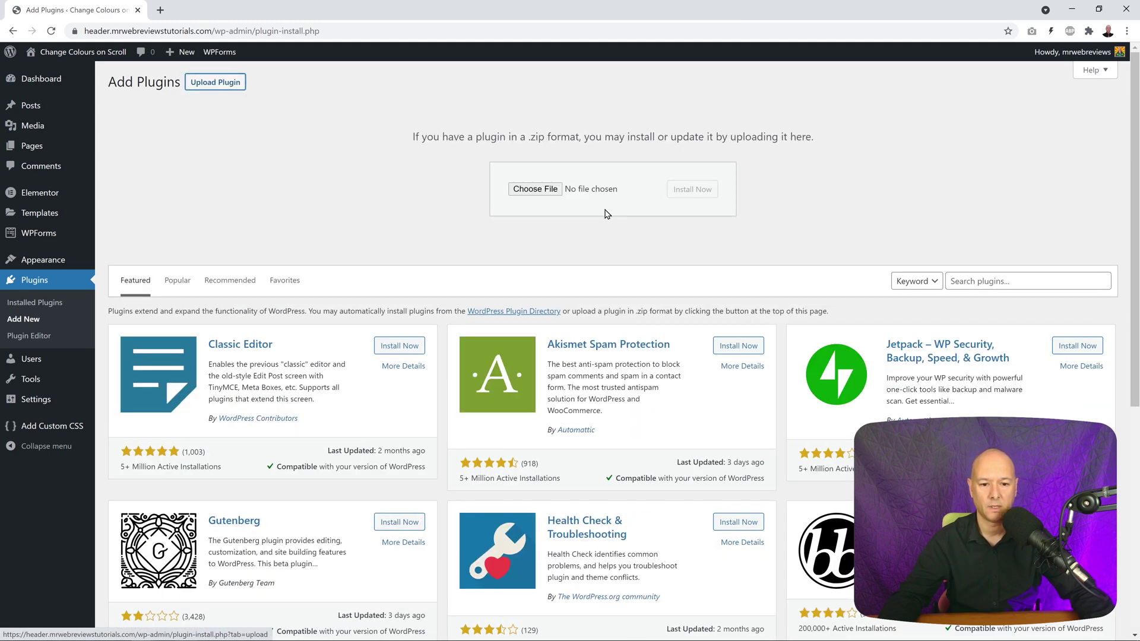
{"action": "left_click", "coordinate": [541, 192]}
{"action": "left_click", "coordinate": [141, 122]}
{"action": "left_click", "coordinate": [574, 404]}
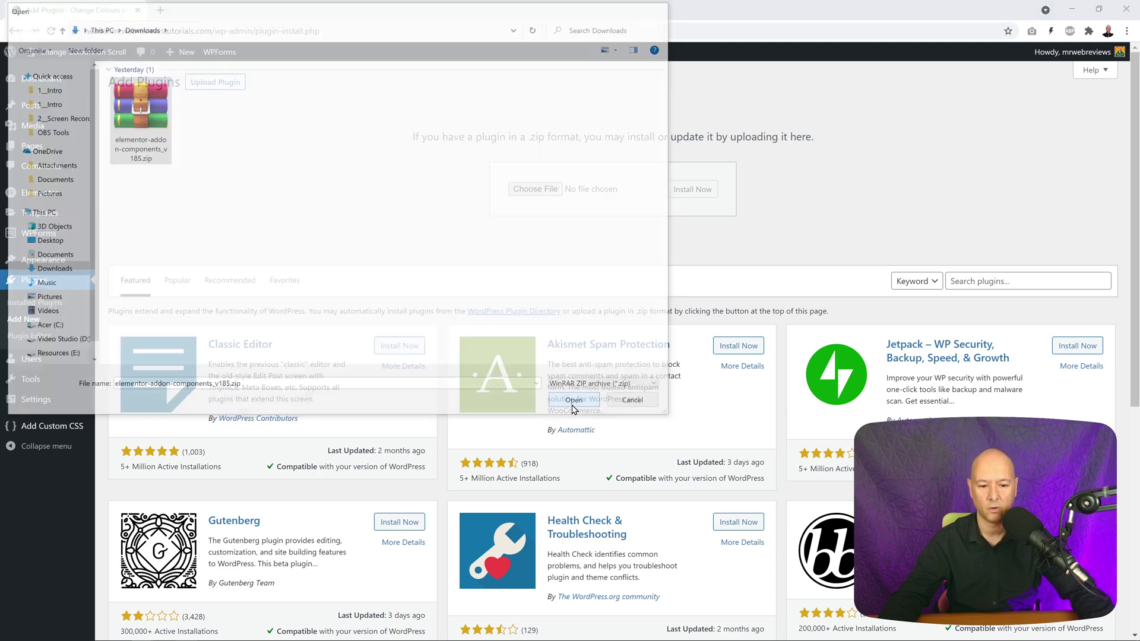
{"action": "left_click", "coordinate": [700, 201]}
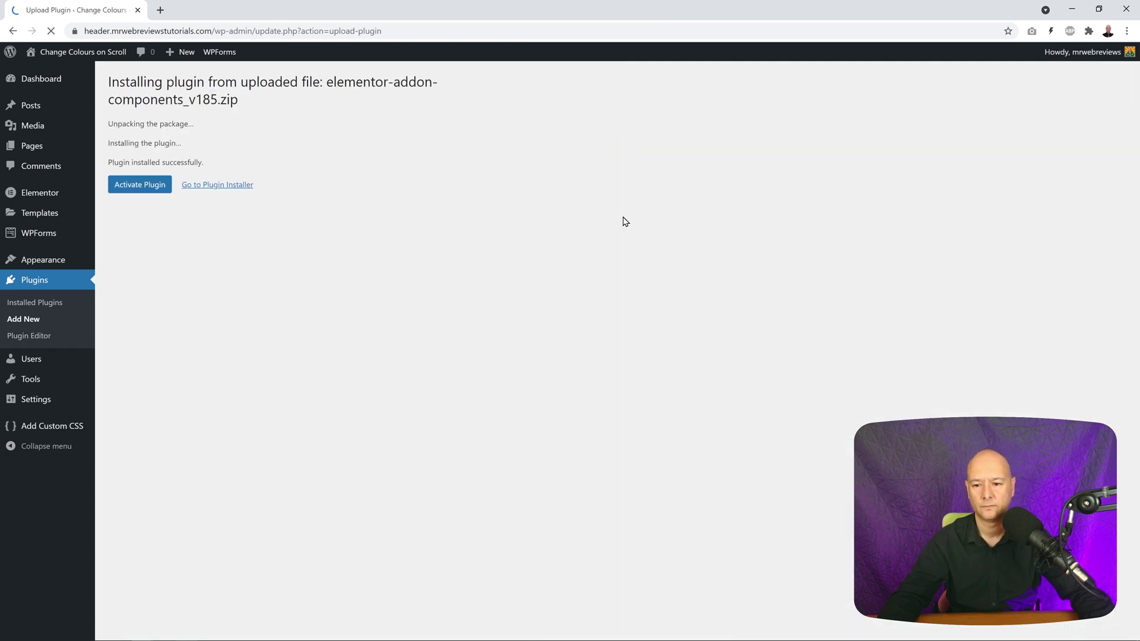
{"action": "left_click", "coordinate": [142, 186]}
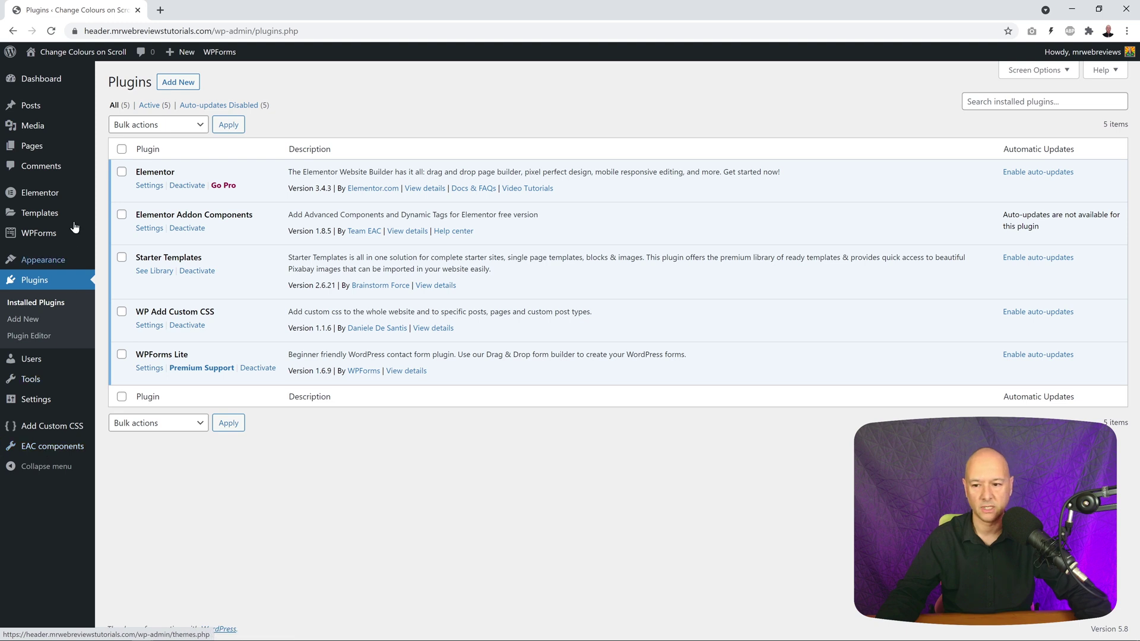
- Open the Home page from All Pages and scroll down to its empty Custom CSS box
{"action": "mouse_move", "coordinate": [36, 146]}
{"action": "left_click", "coordinate": [109, 148]}
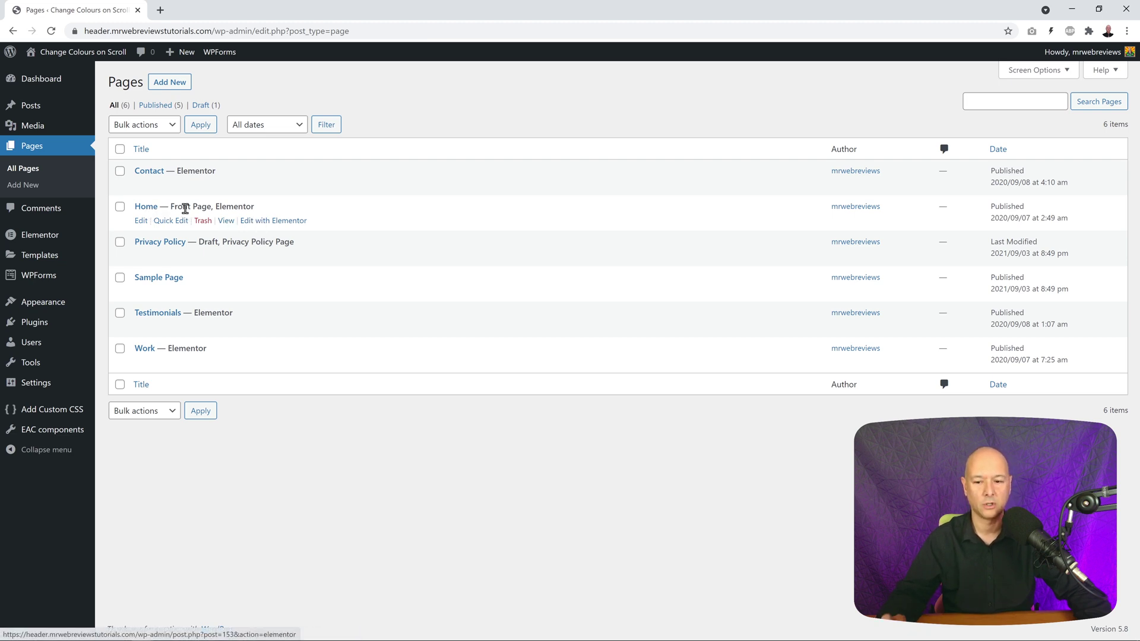
{"action": "left_click", "coordinate": [150, 210]}
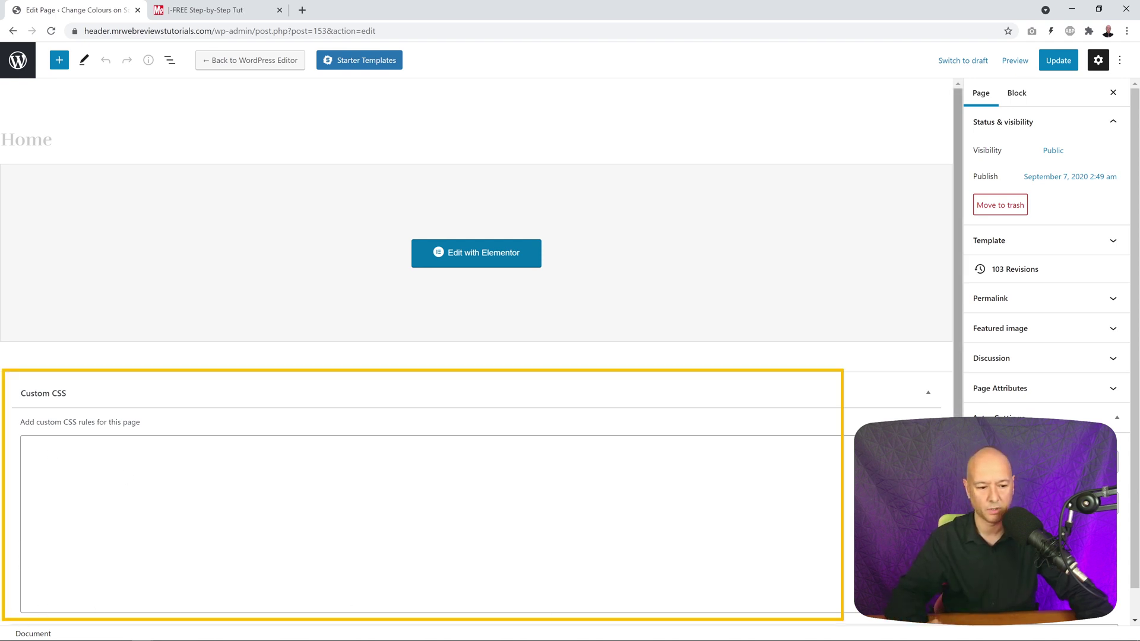
{"action": "scroll", "coordinate": [542, 609], "scroll_direction": "down", "scroll_amount": 1}
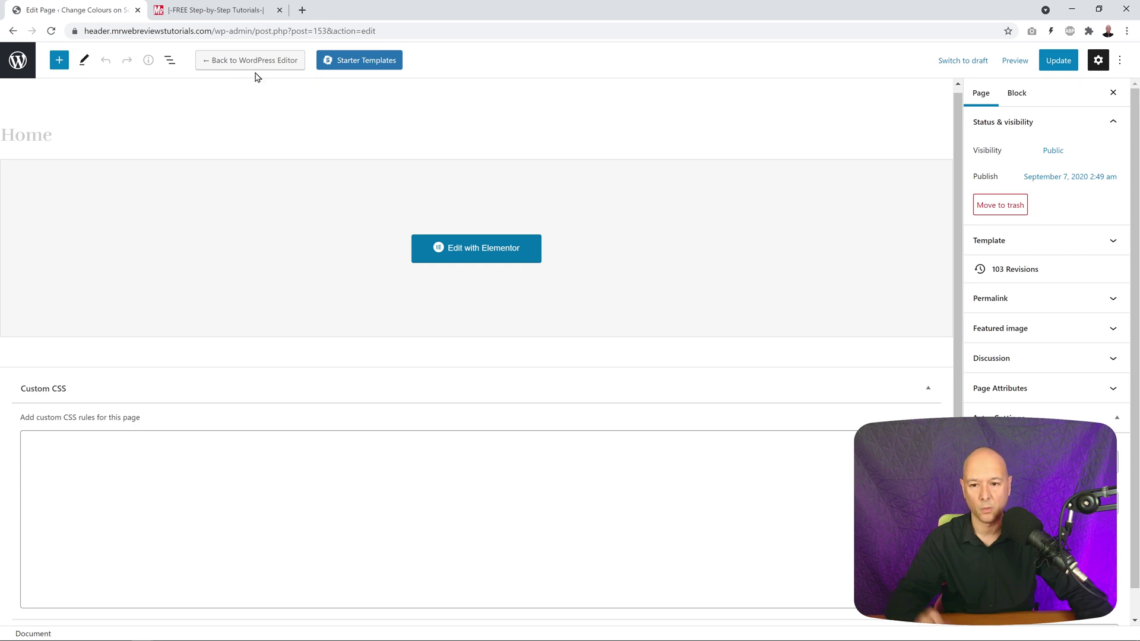
- Copy the tutorial's background-colour CSS rules
{"action": "left_click", "coordinate": [229, 10]}
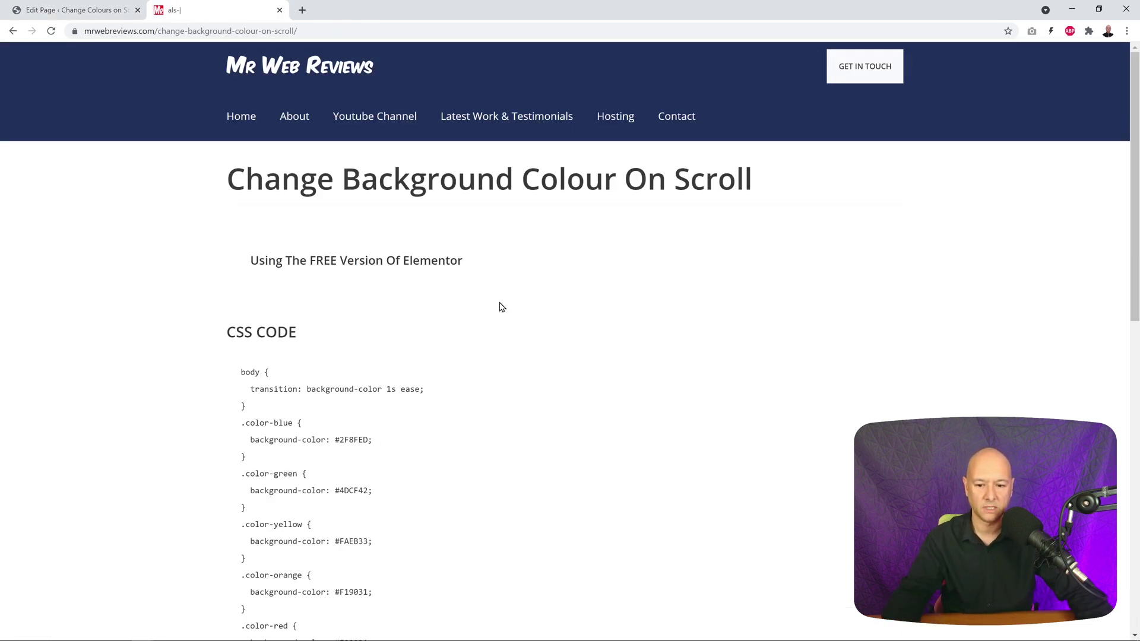
{"action": "scroll", "coordinate": [499, 306], "scroll_direction": "down", "scroll_amount": 1}
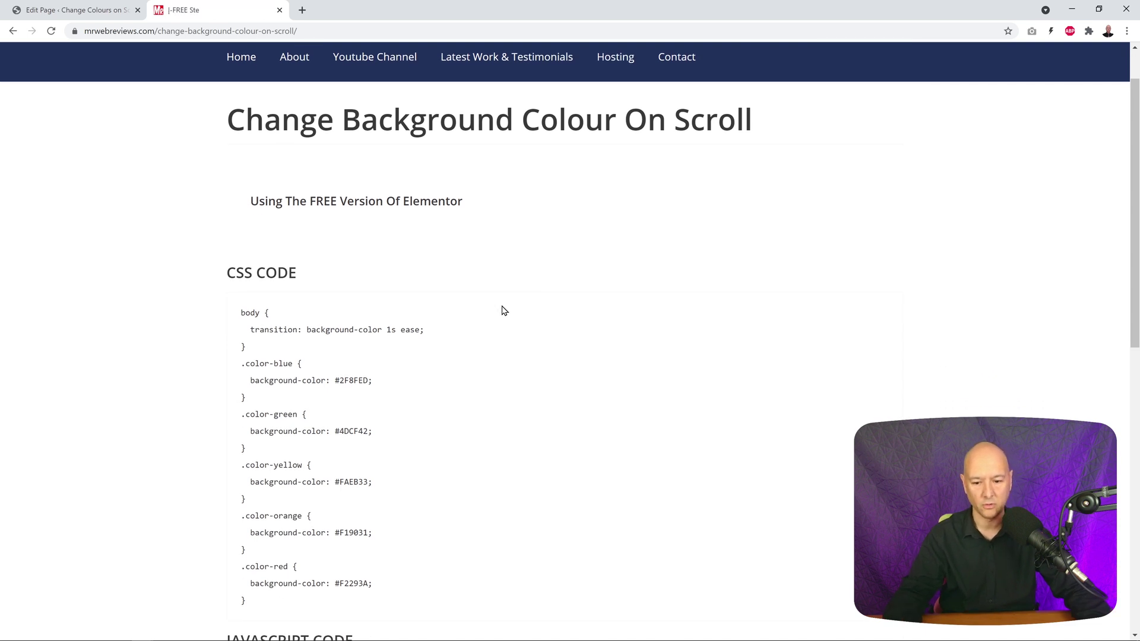
{"action": "scroll", "coordinate": [502, 310], "scroll_direction": "down", "scroll_amount": 1}
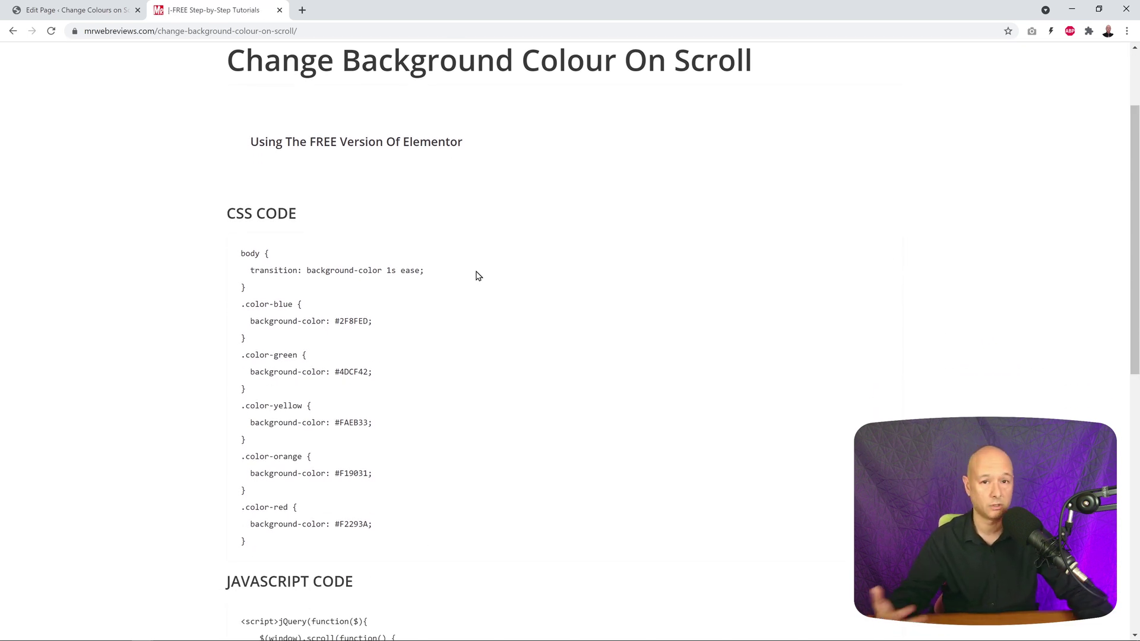
{"action": "left_click_drag", "start_coordinate": [241, 253], "coordinate": [390, 536]}
{"action": "key", "text": "ctrl+c"}
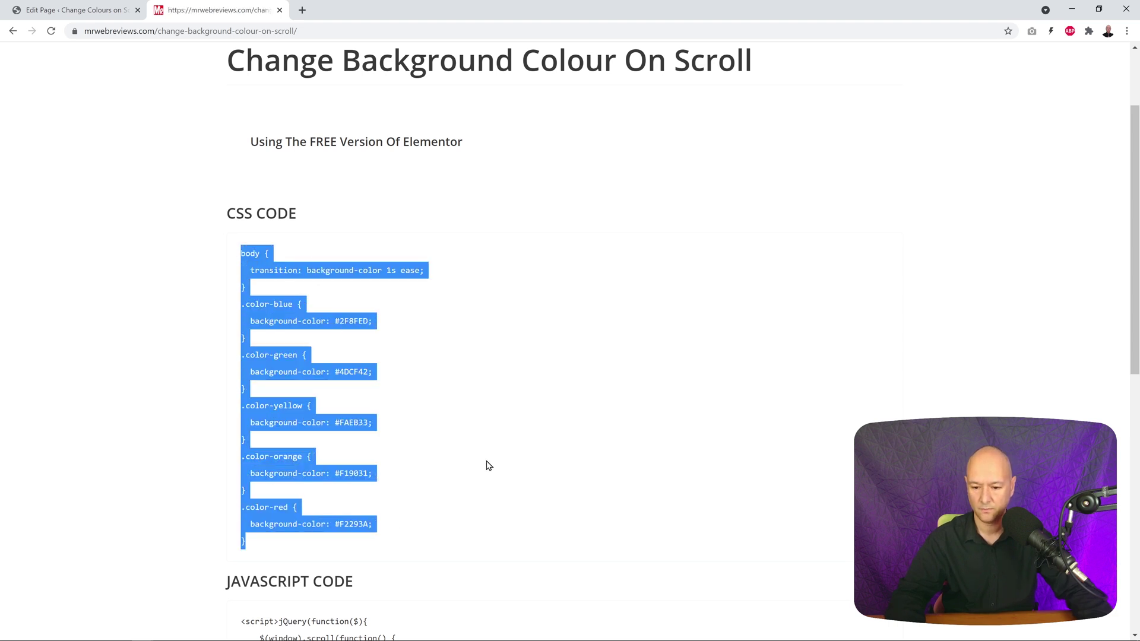
- Paste the colour rules into the Home page's Custom CSS and update the page
{"action": "left_click", "coordinate": [55, 11]}
{"action": "left_click", "coordinate": [192, 499]}
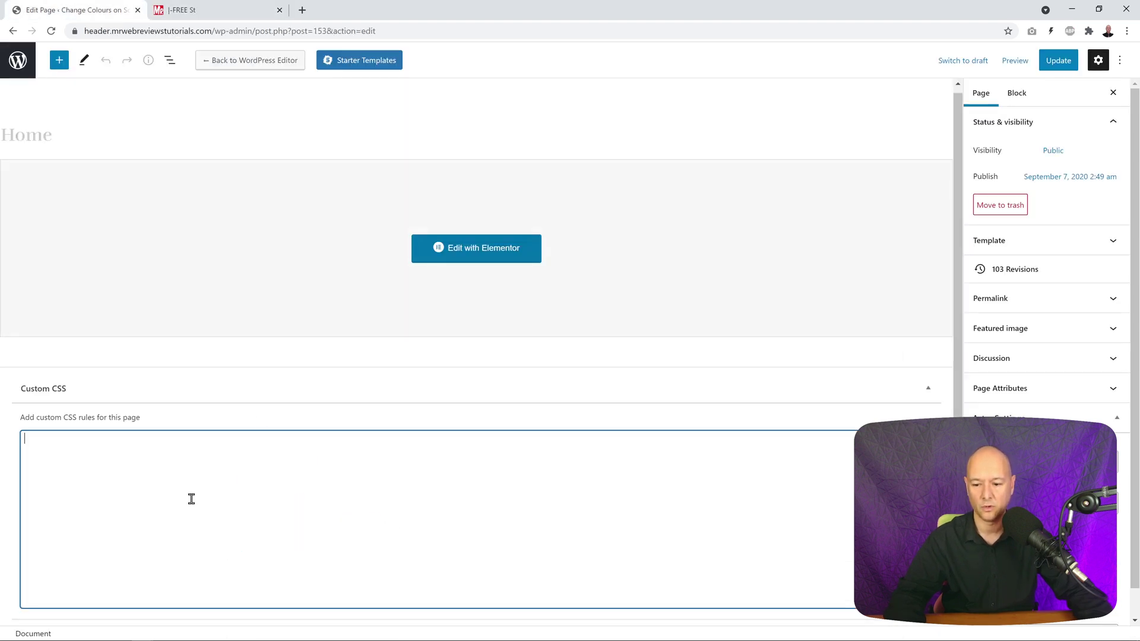
{"action": "key", "text": "ctrl+v"}
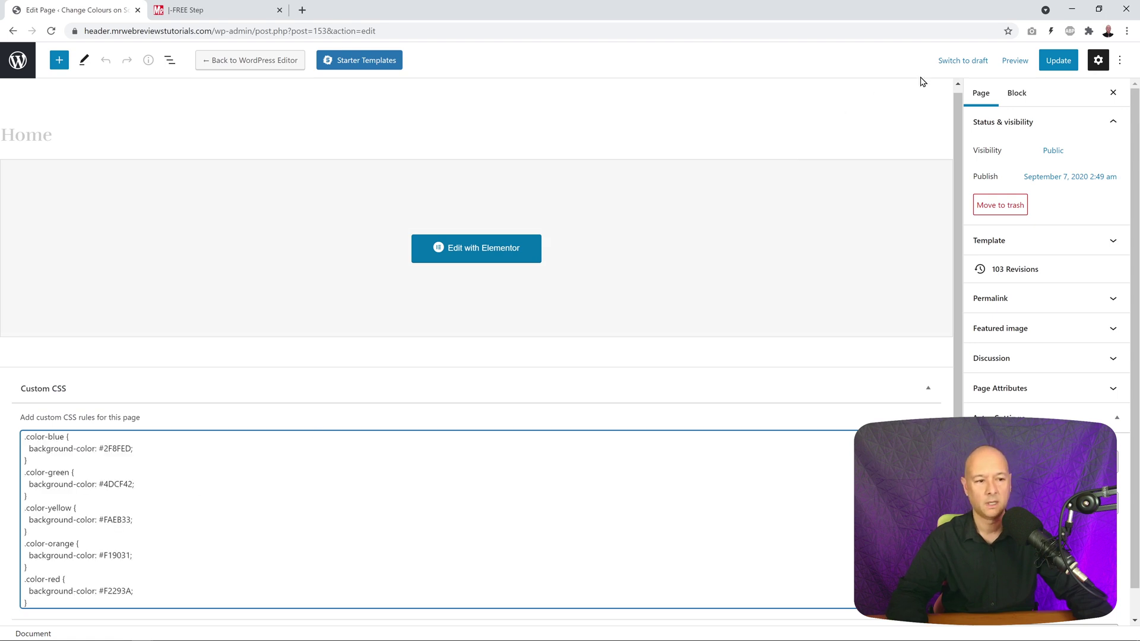
{"action": "left_click", "coordinate": [1058, 60]}
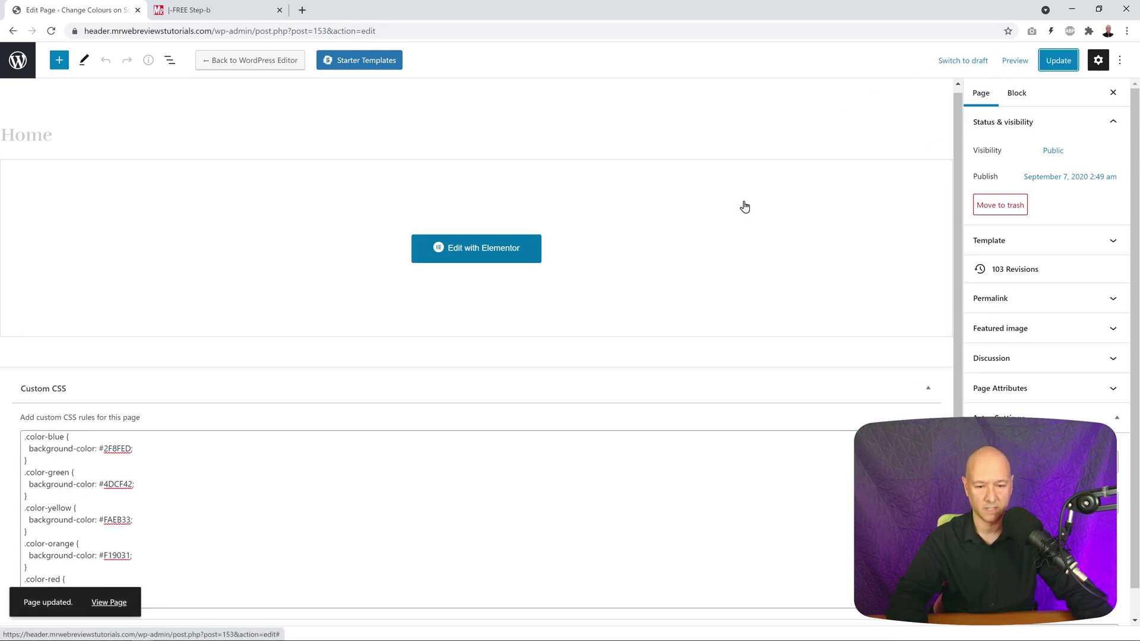
{"action": "left_click", "coordinate": [221, 14]}
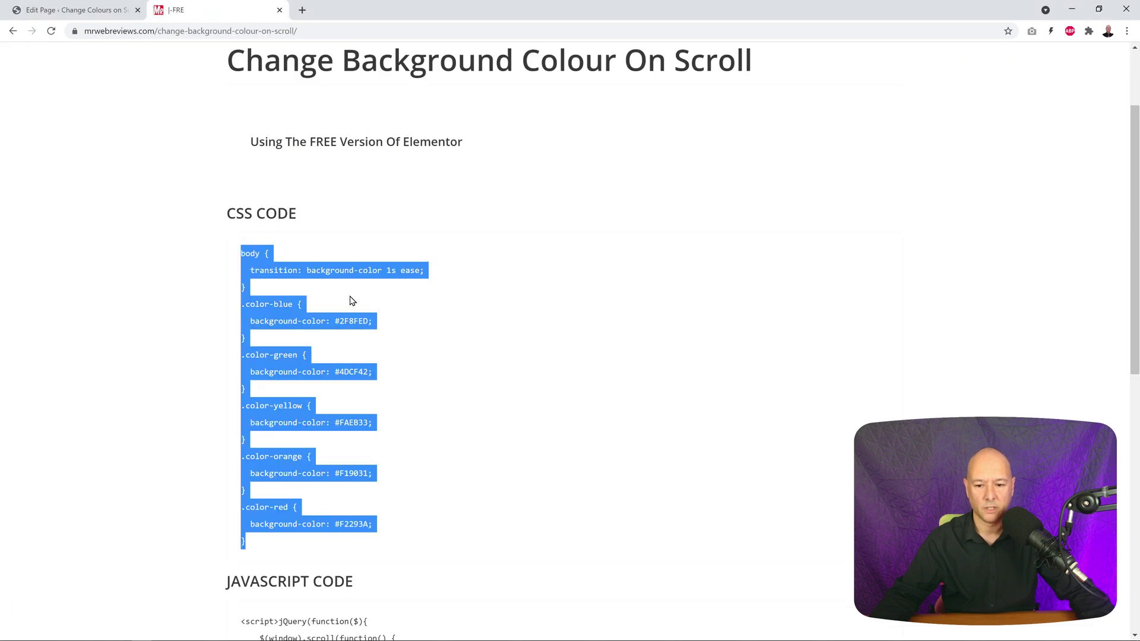
- Highlight the blue #2F8FED and green #4DCF42 values in the tutorial's CSS
{"action": "left_click", "coordinate": [289, 305]}
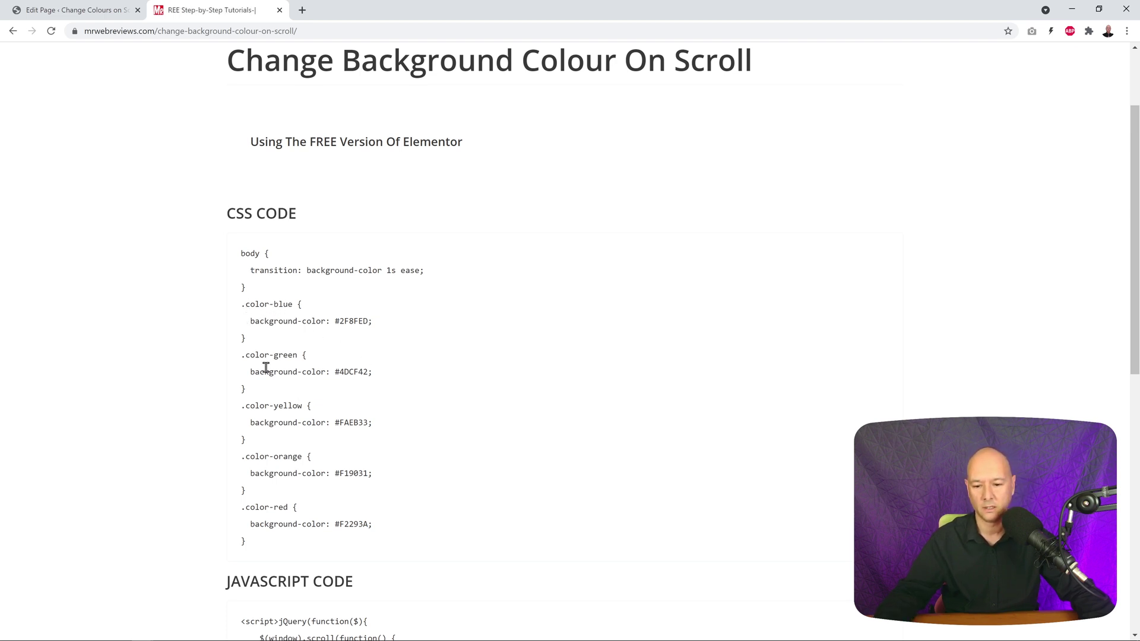
{"action": "left_click_drag", "start_coordinate": [334, 320], "coordinate": [372, 328]}
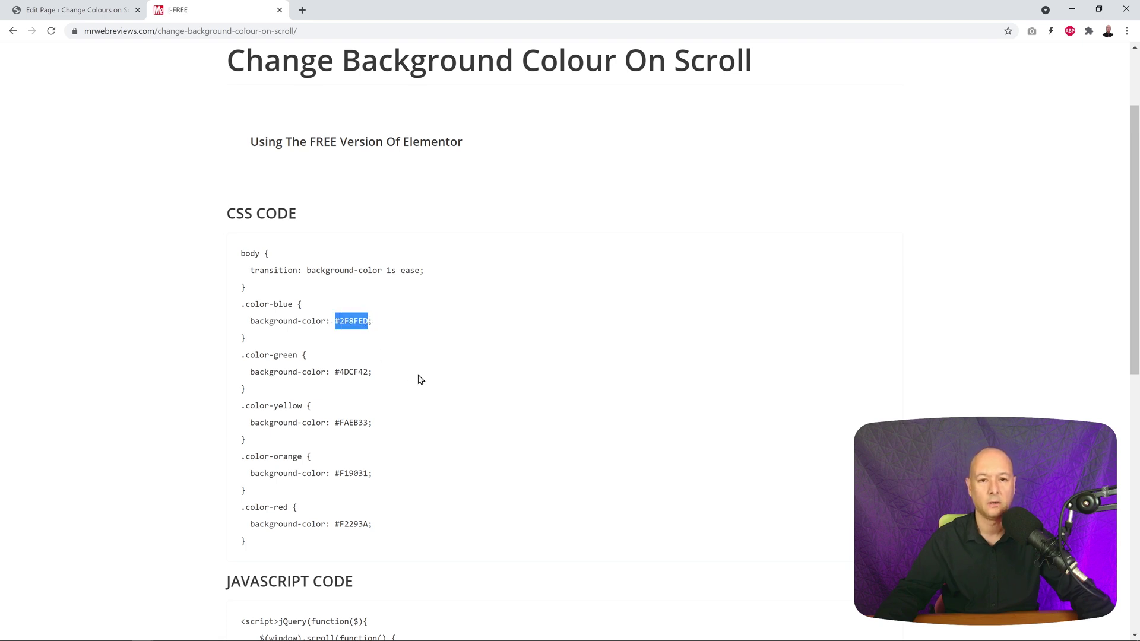
{"action": "left_click", "coordinate": [413, 352]}
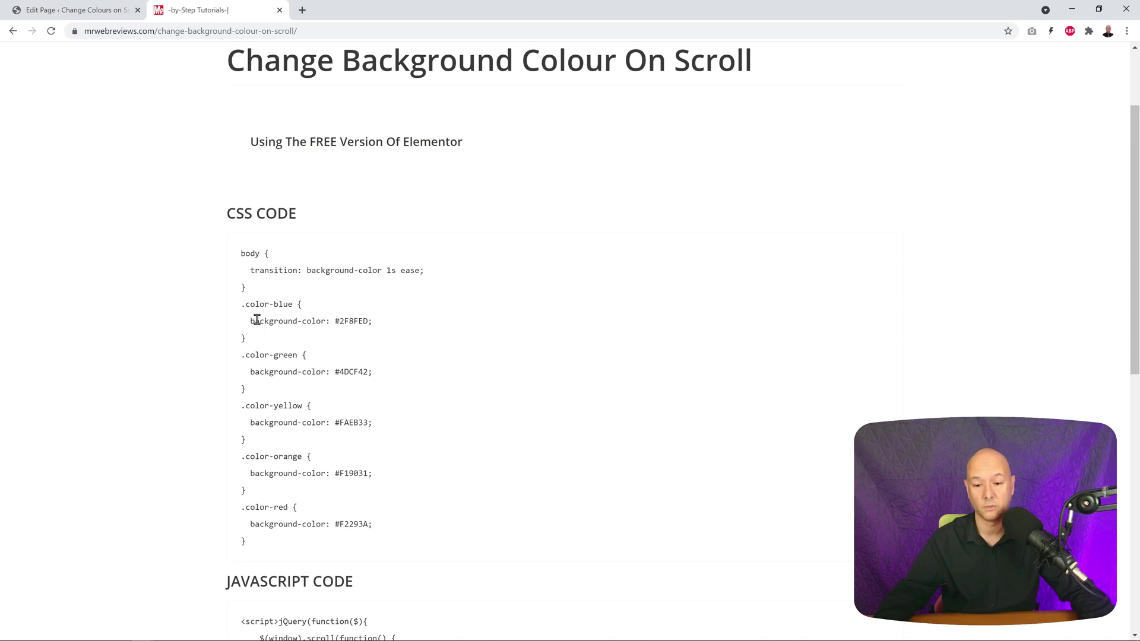
{"action": "left_click_drag", "start_coordinate": [337, 320], "coordinate": [376, 321]}
{"action": "left_click", "coordinate": [376, 364]}
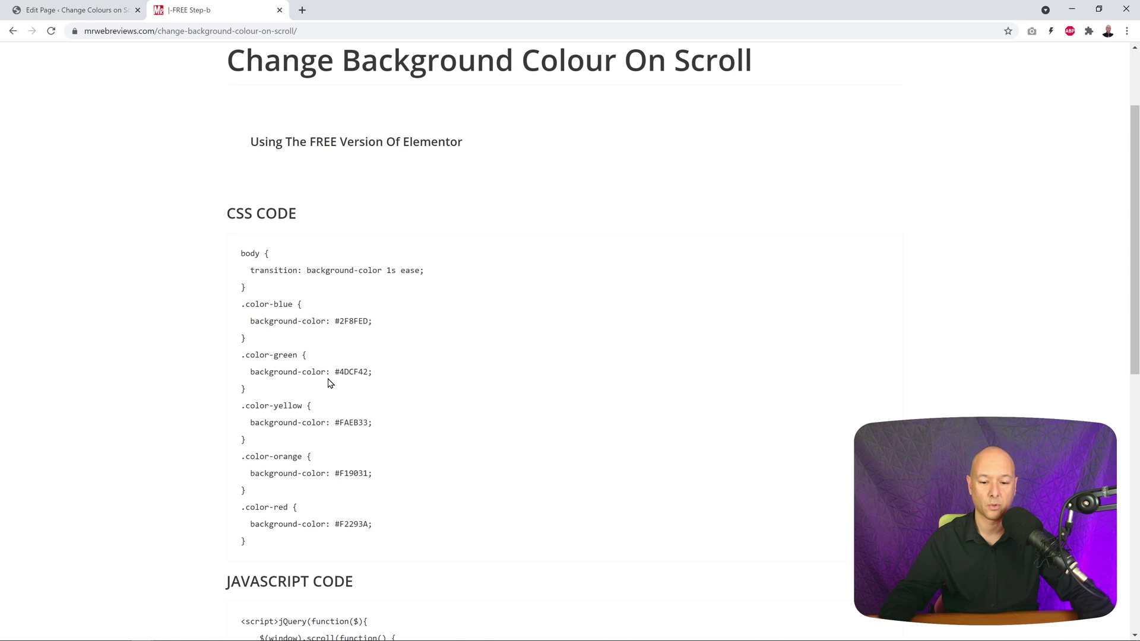
{"action": "left_click_drag", "start_coordinate": [345, 372], "coordinate": [370, 373]}
{"action": "left_click", "coordinate": [394, 379]}
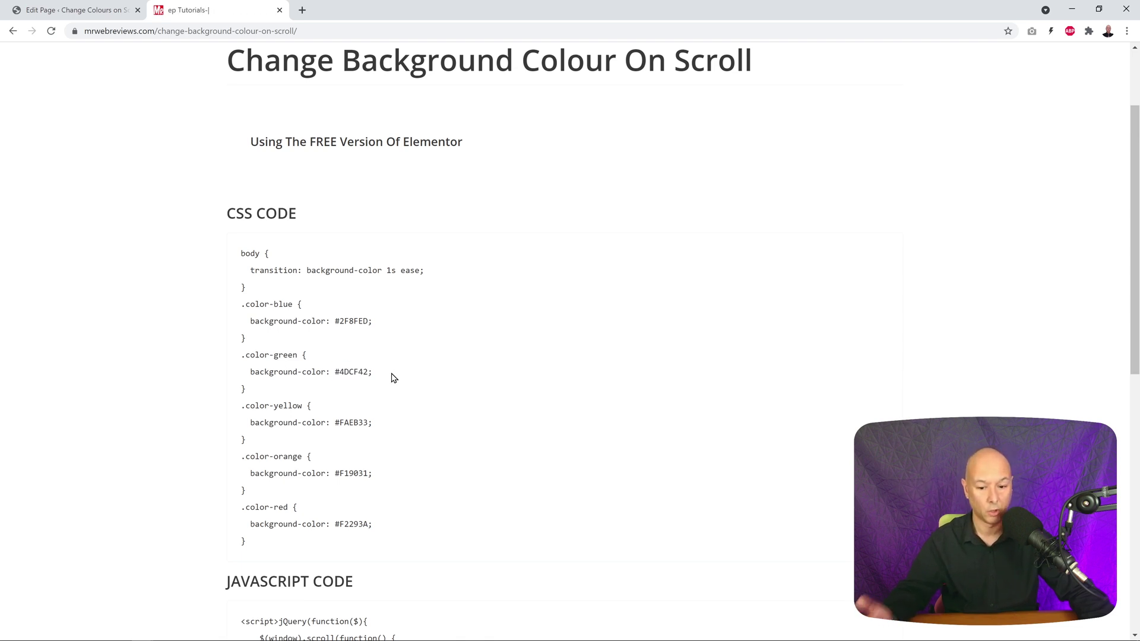
{"action": "left_click", "coordinate": [89, 10]}
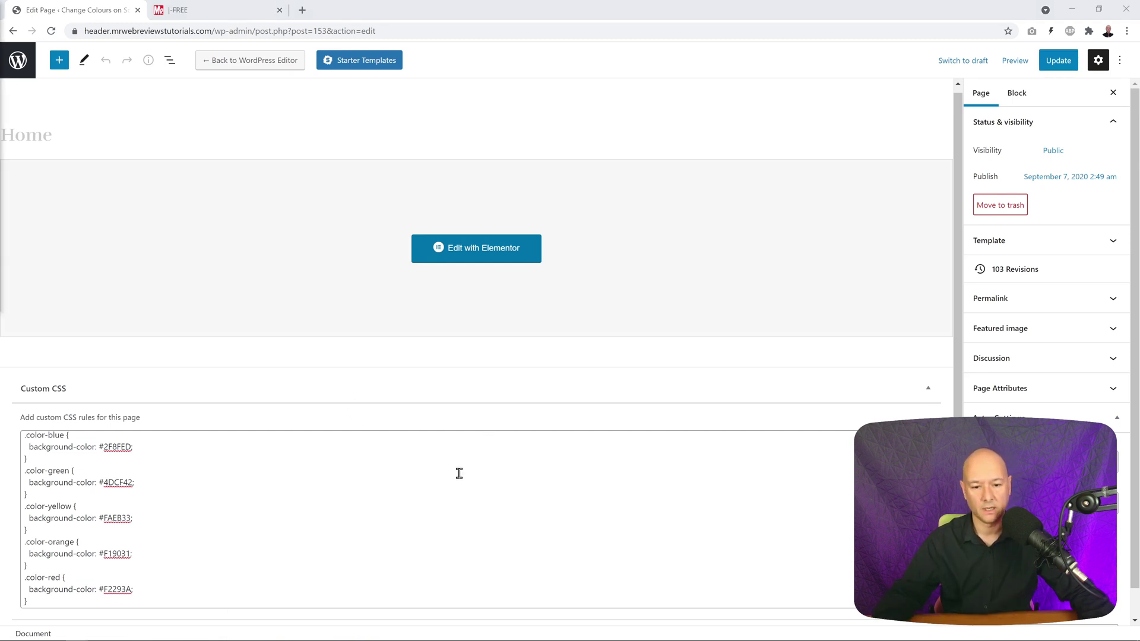
- Open the Home page in Elementor and copy the tutorial's full JavaScript code block
{"action": "left_click", "coordinate": [473, 255]}
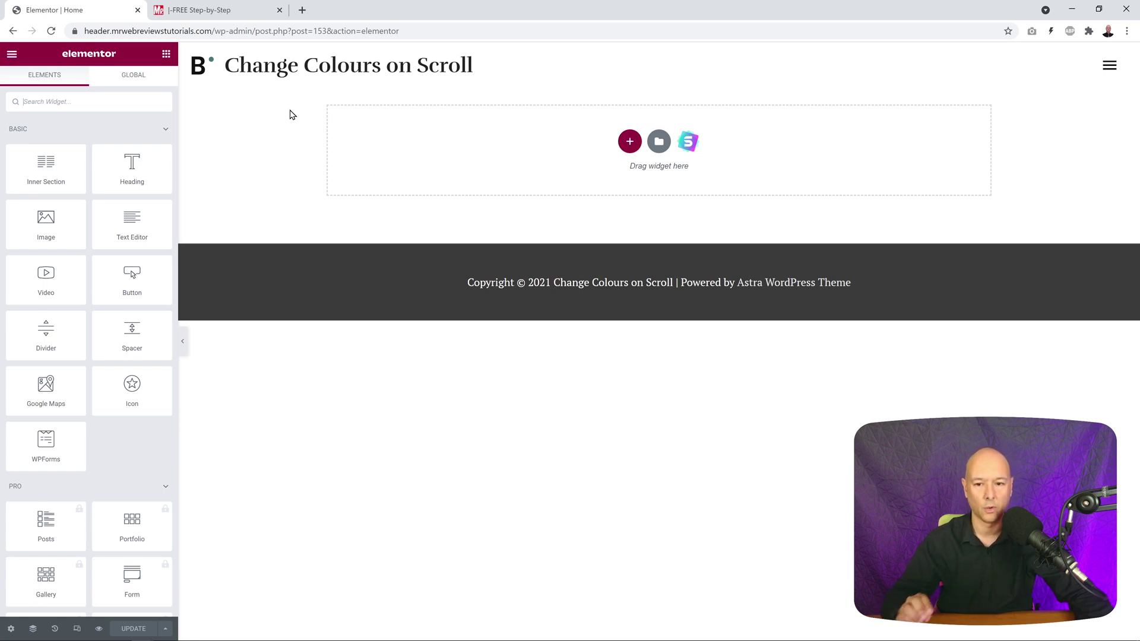
{"action": "left_click", "coordinate": [230, 13]}
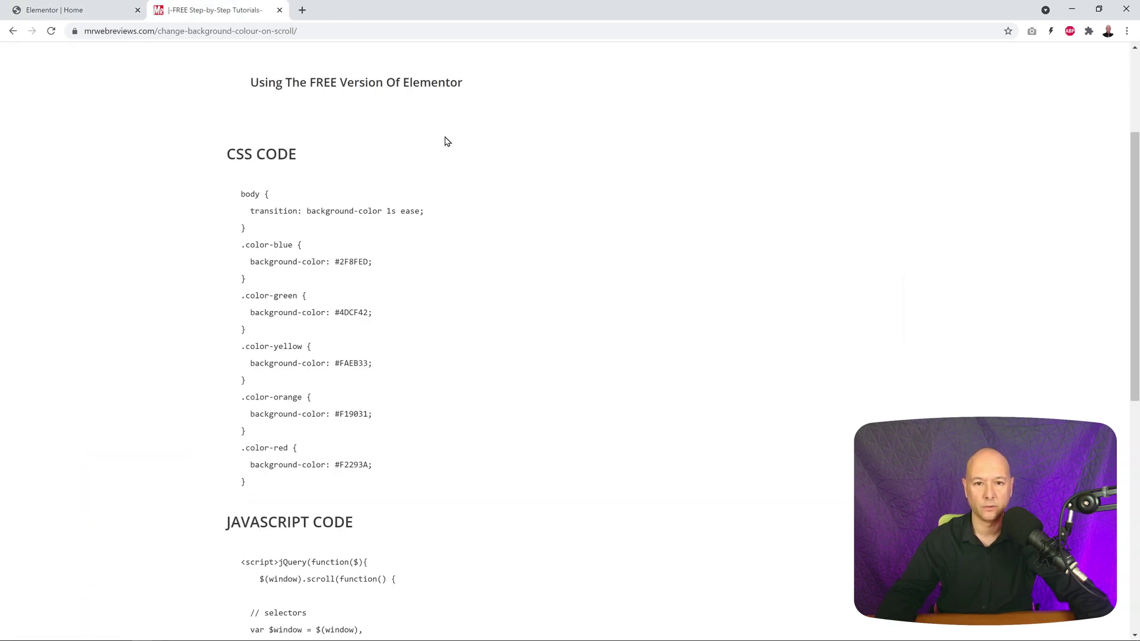
{"action": "scroll", "coordinate": [498, 341], "scroll_direction": "down", "scroll_amount": 5}
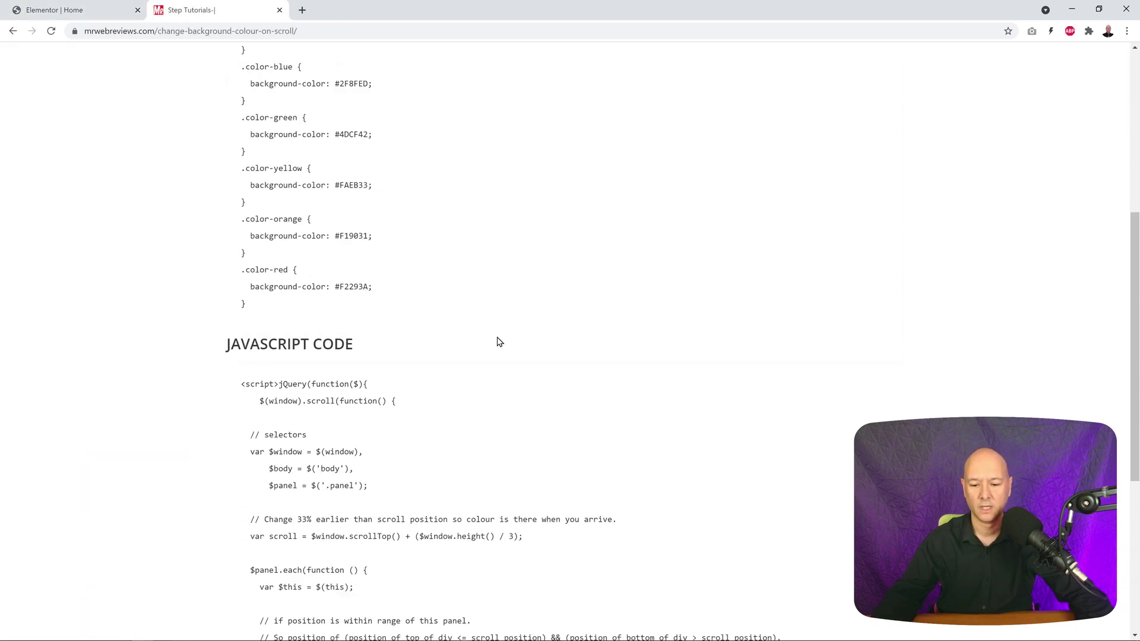
{"action": "scroll", "coordinate": [499, 341], "scroll_direction": "down", "scroll_amount": 1}
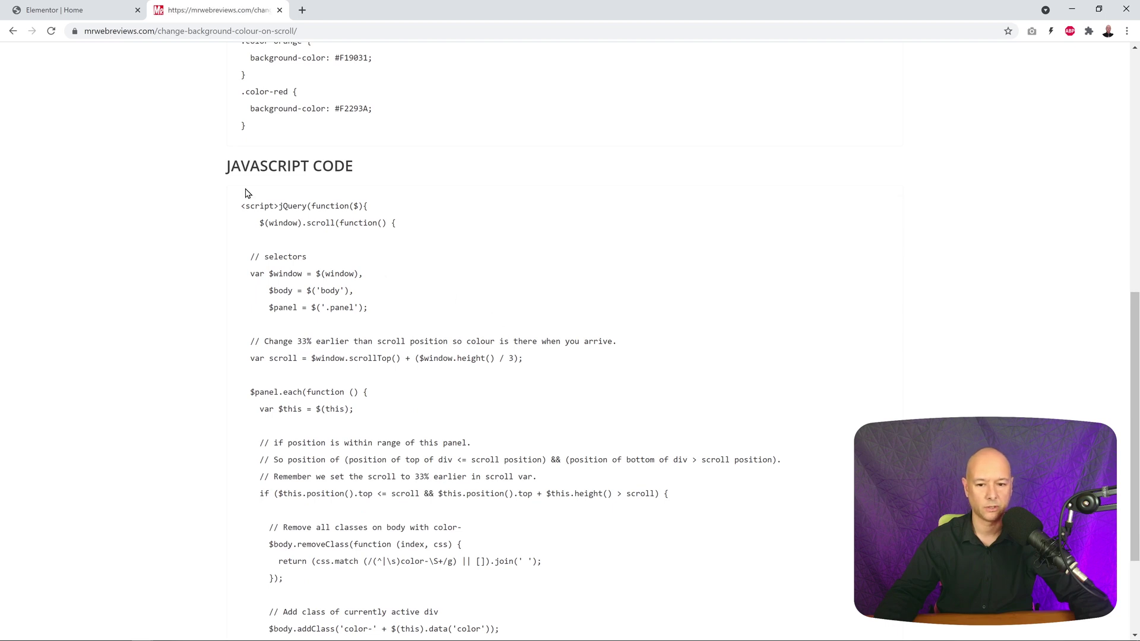
{"action": "scroll", "coordinate": [499, 170], "scroll_direction": "down", "scroll_amount": 3}
{"action": "scroll", "coordinate": [380, 168], "scroll_direction": "up", "scroll_amount": 1}
{"action": "left_click_drag", "start_coordinate": [241, 111], "coordinate": [358, 619]}
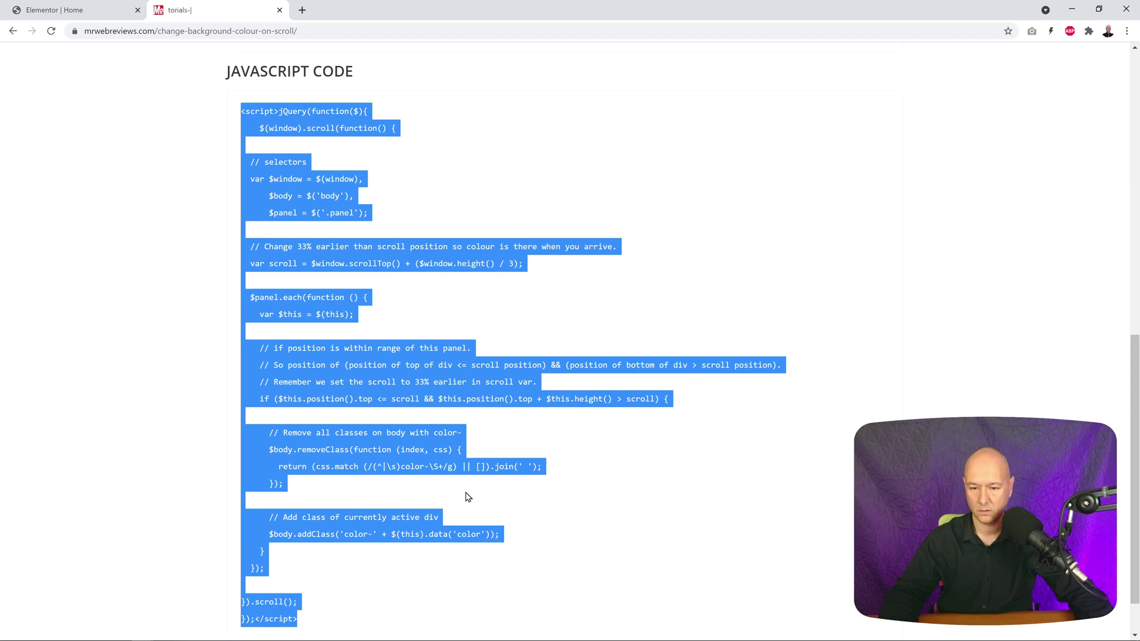
- Add a new single-column section to the Elementor page
{"action": "left_click", "coordinate": [102, 10]}
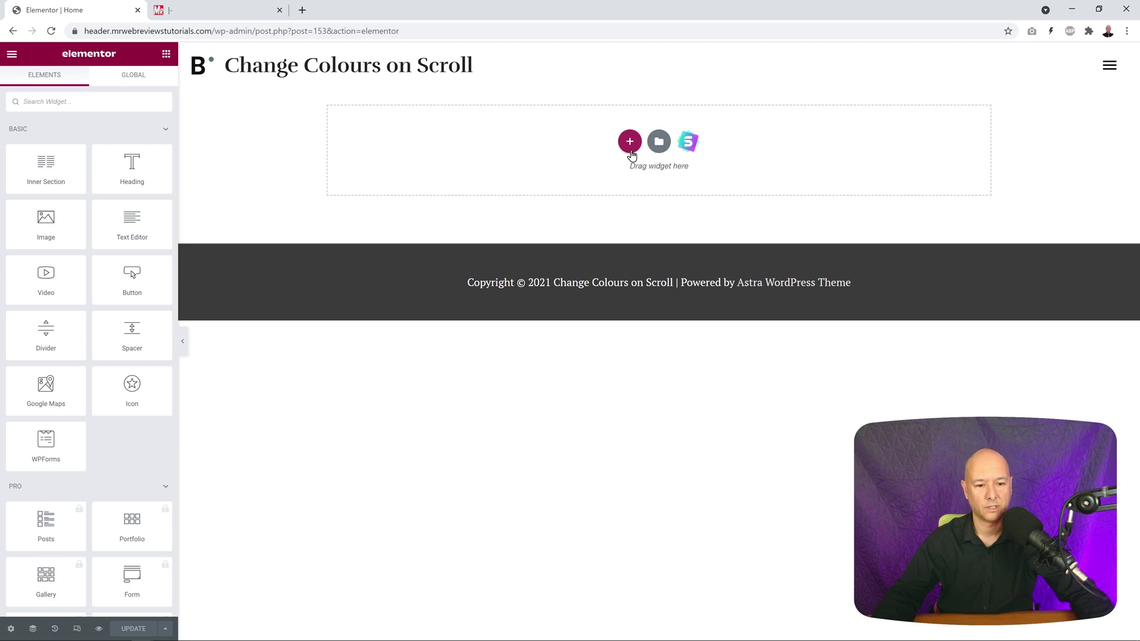
{"action": "left_click", "coordinate": [630, 142]}
{"action": "left_click", "coordinate": [489, 182]}
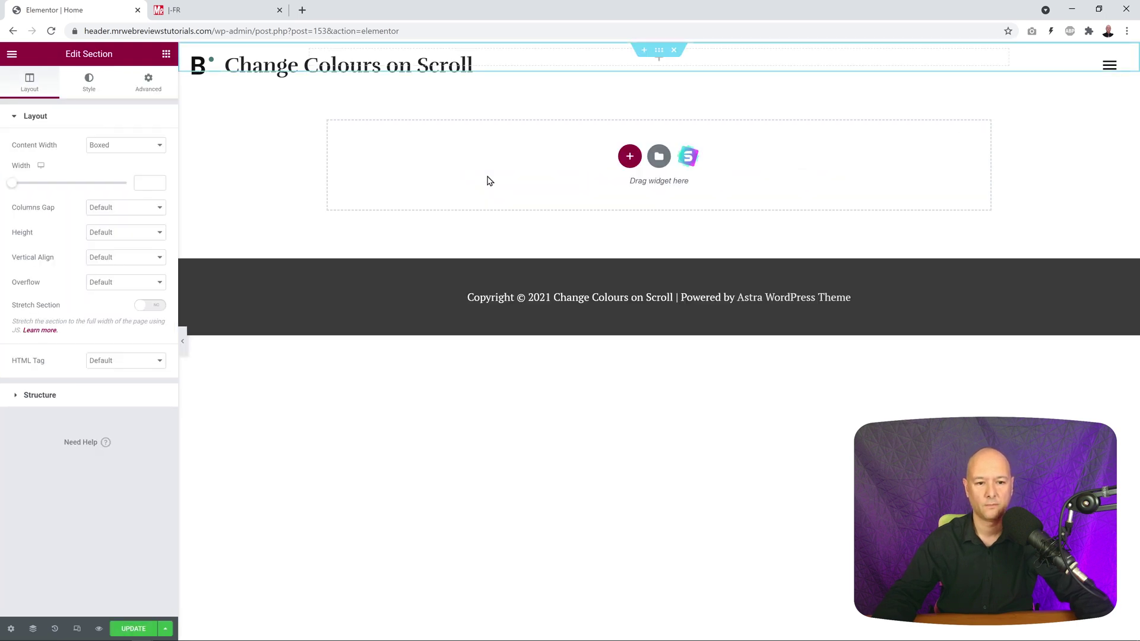
- Drop an HTML widget into the top section, paste the jQuery scroll script, and save
{"action": "left_click", "coordinate": [597, 57]}
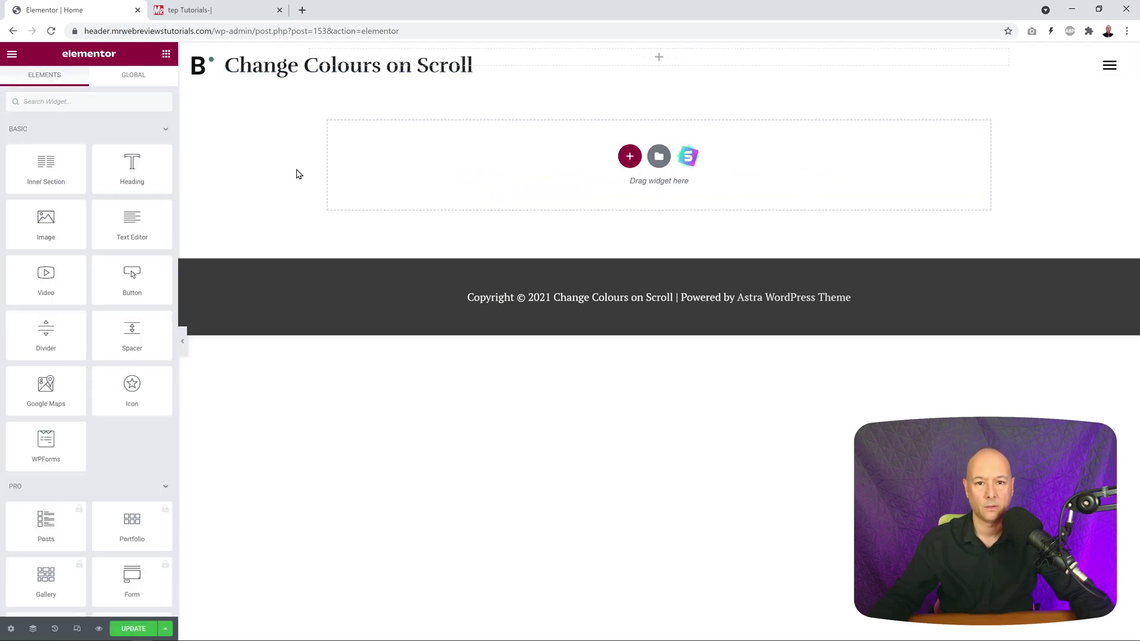
{"action": "type", "text": "html"}
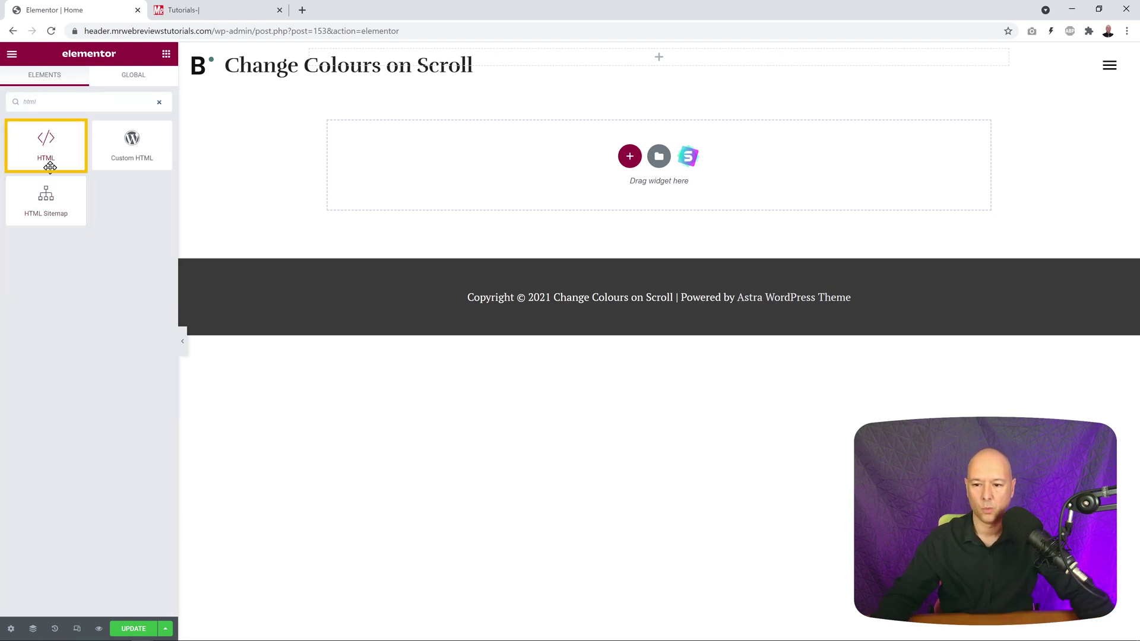
{"action": "left_click_drag", "start_coordinate": [65, 137], "coordinate": [609, 55]}
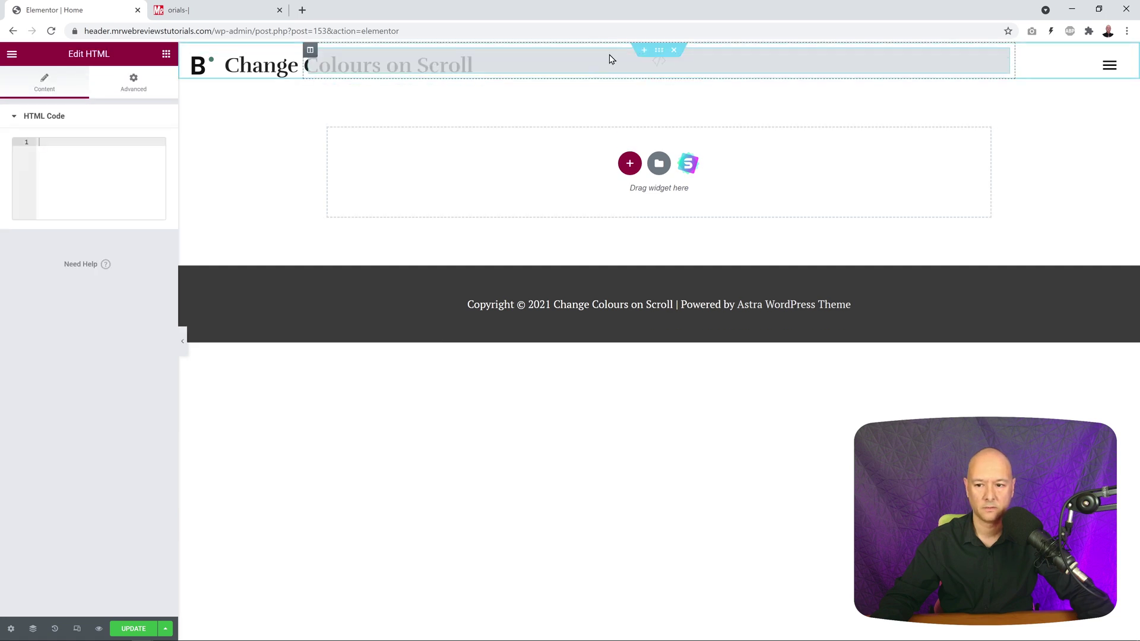
{"action": "left_click", "coordinate": [54, 172]}
{"action": "key", "text": "ctrl+v"}
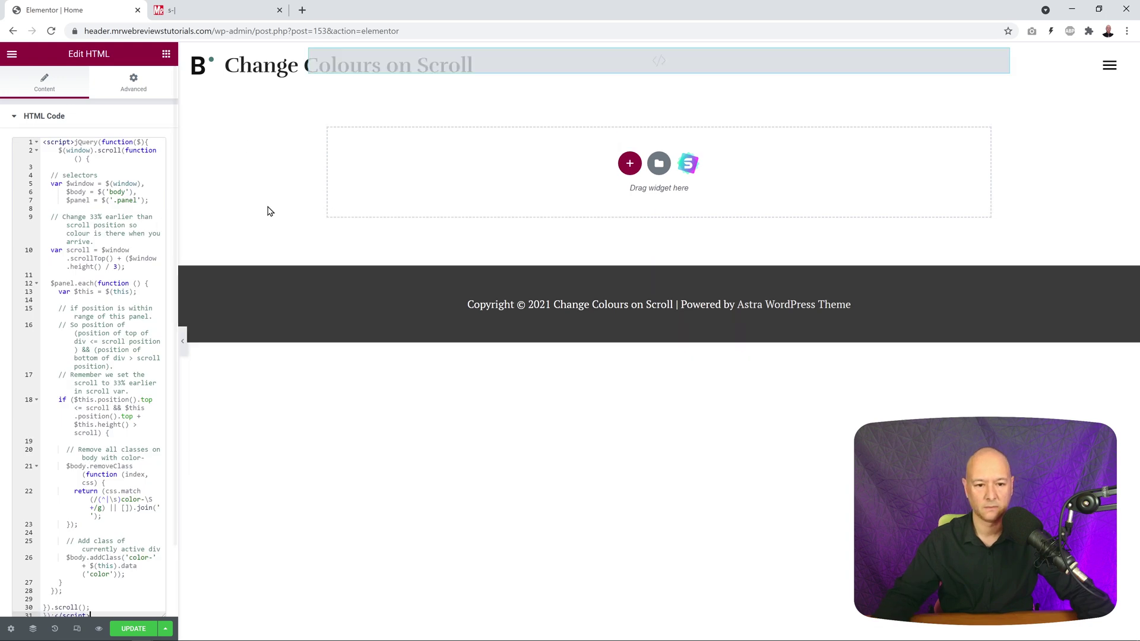
{"action": "key", "text": "ctrl+s"}
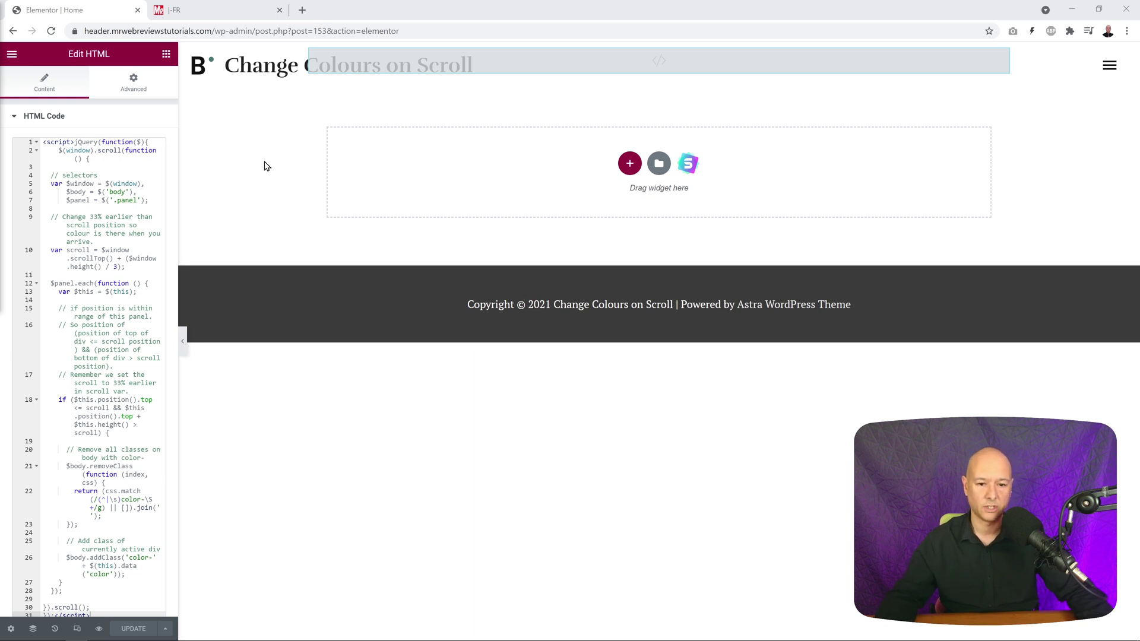
- Add another single-column section with its height set to Fit To Screen
{"action": "left_click", "coordinate": [629, 165]}
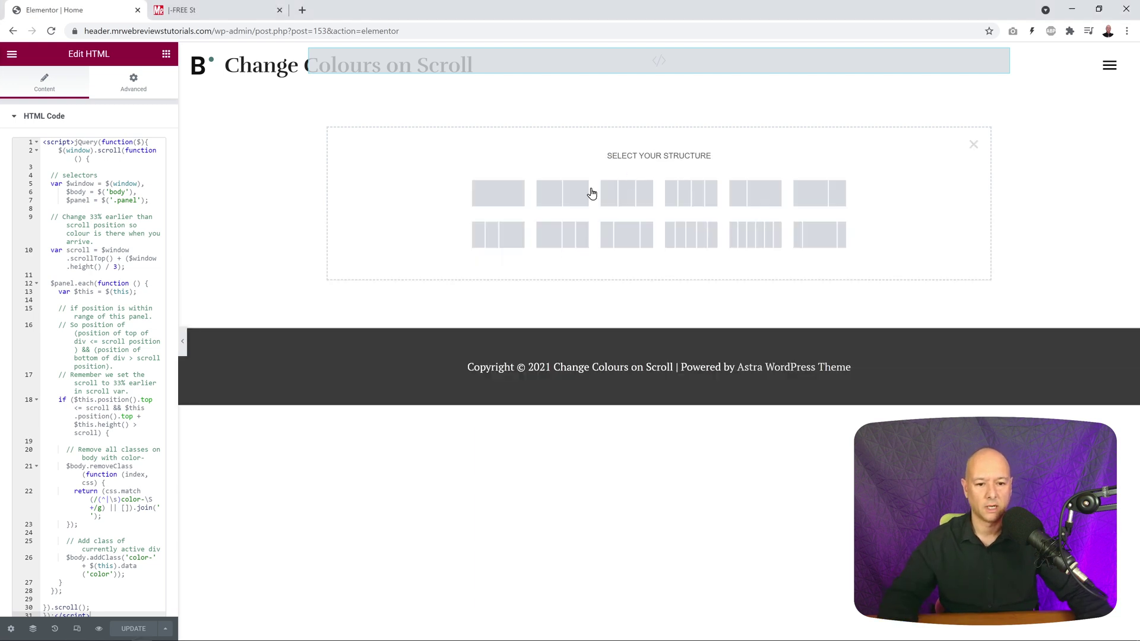
{"action": "left_click", "coordinate": [490, 203]}
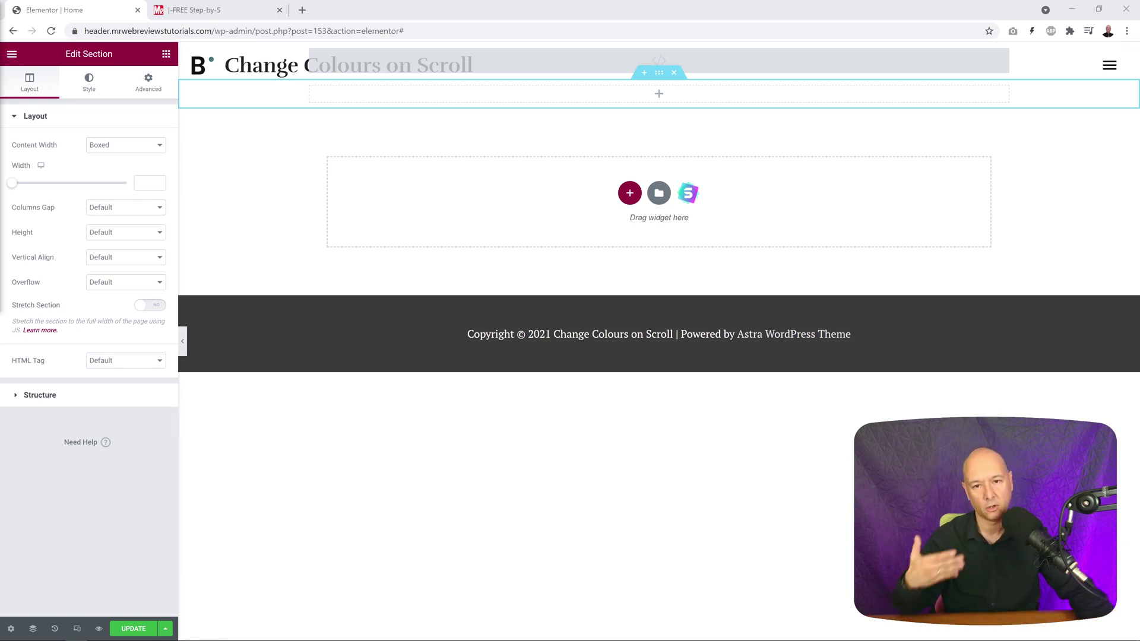
{"action": "left_click", "coordinate": [136, 232]}
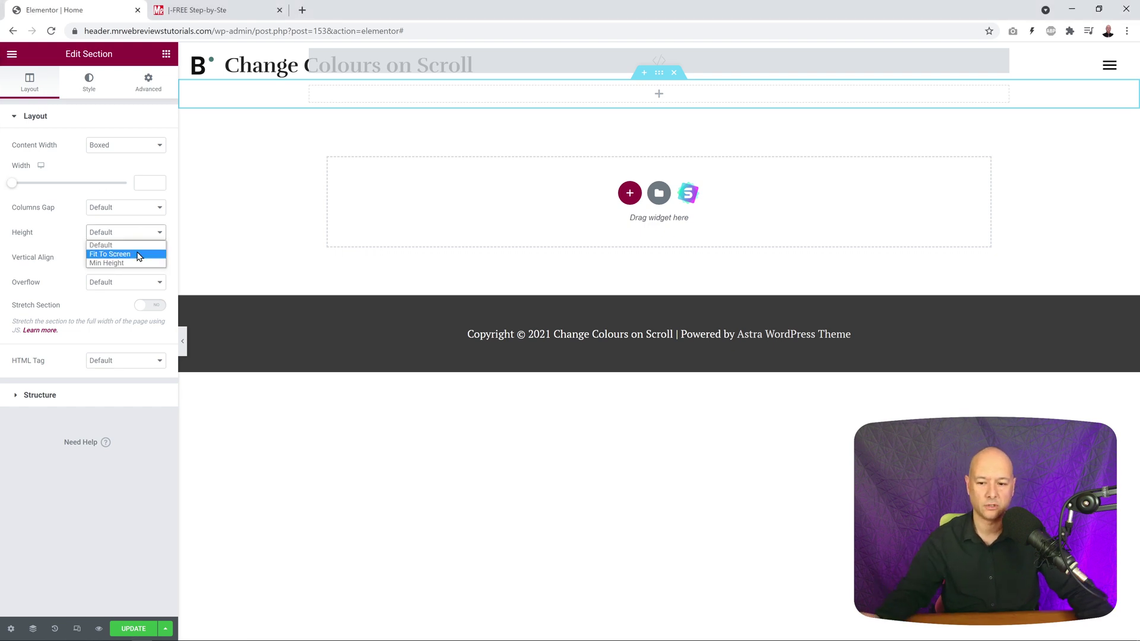
{"action": "left_click", "coordinate": [109, 255]}
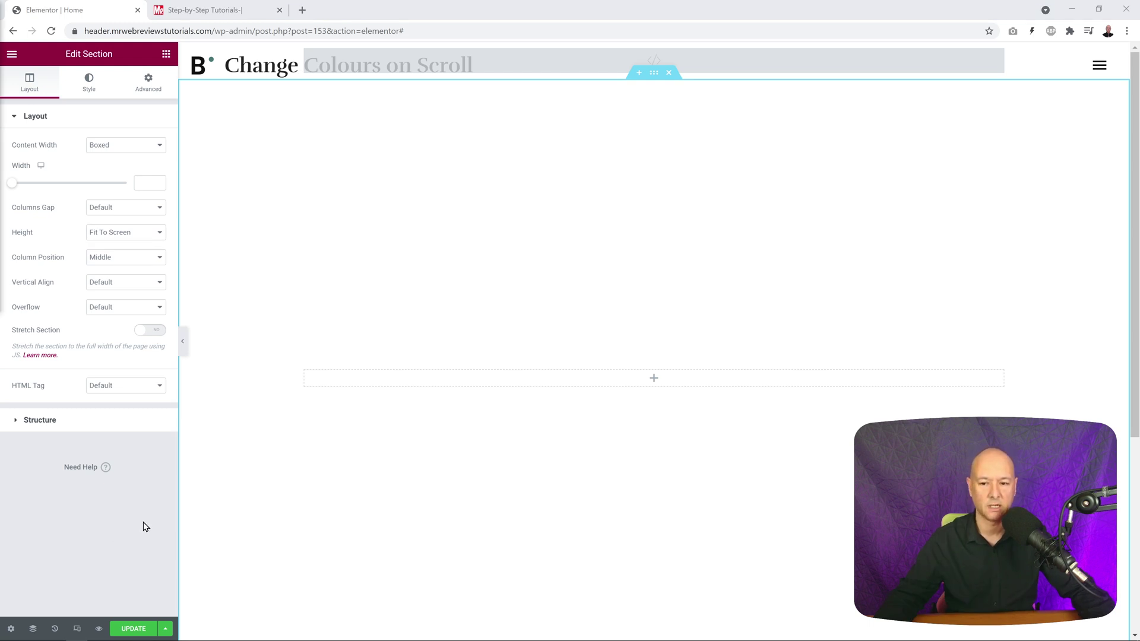
- Give the section the CSS class 'panel' under Advanced settings
{"action": "left_click", "coordinate": [150, 92]}
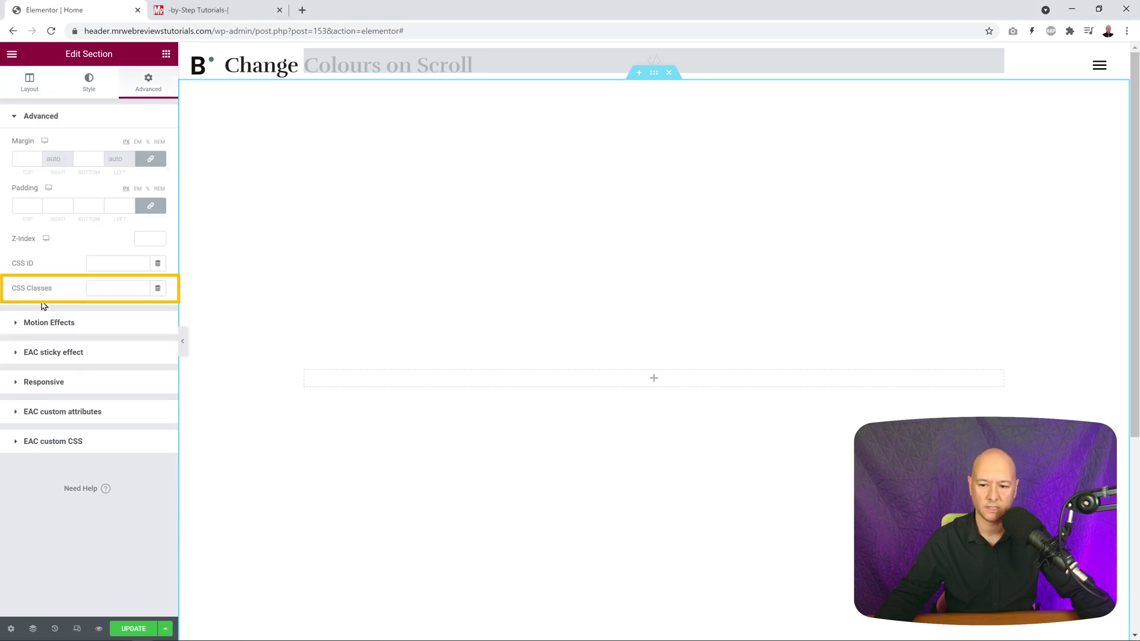
{"action": "left_click", "coordinate": [97, 288]}
{"action": "type", "text": "panel"}
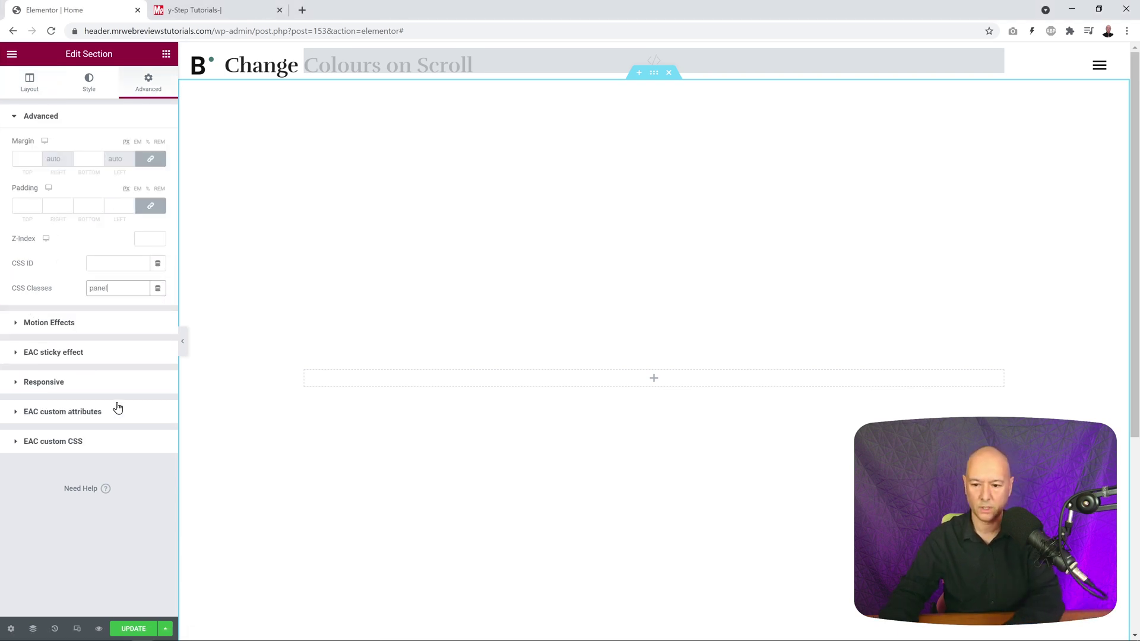
{"action": "left_click", "coordinate": [237, 9]}
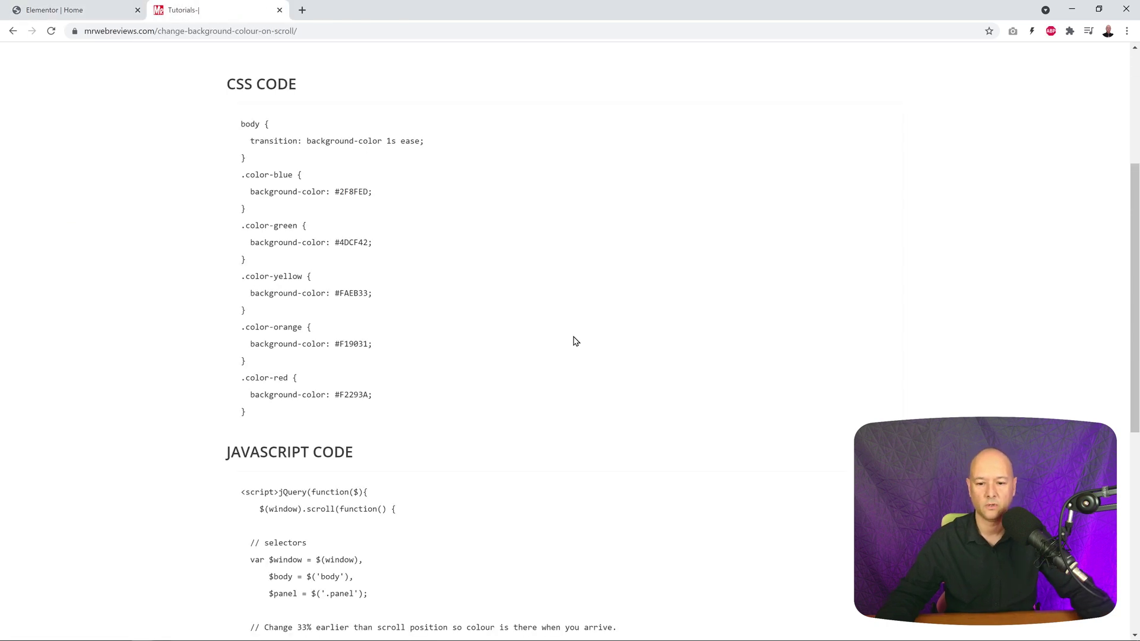
- Add the custom attribute data-color|blue to the panel section
{"action": "scroll", "coordinate": [572, 341], "scroll_direction": "down", "scroll_amount": 4}
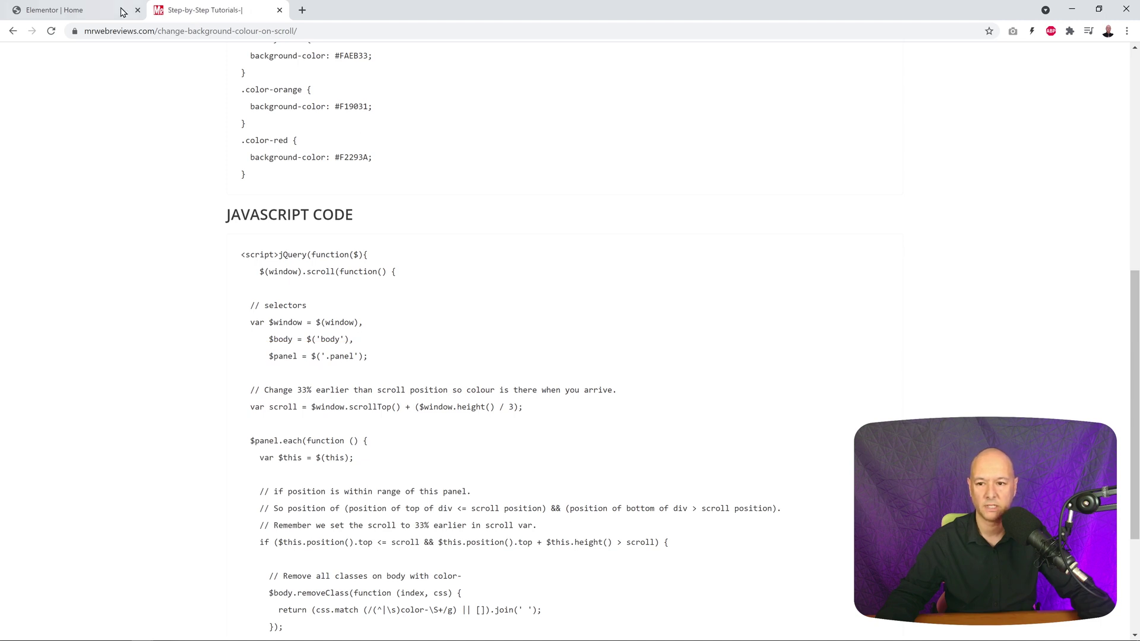
{"action": "left_click", "coordinate": [71, 9]}
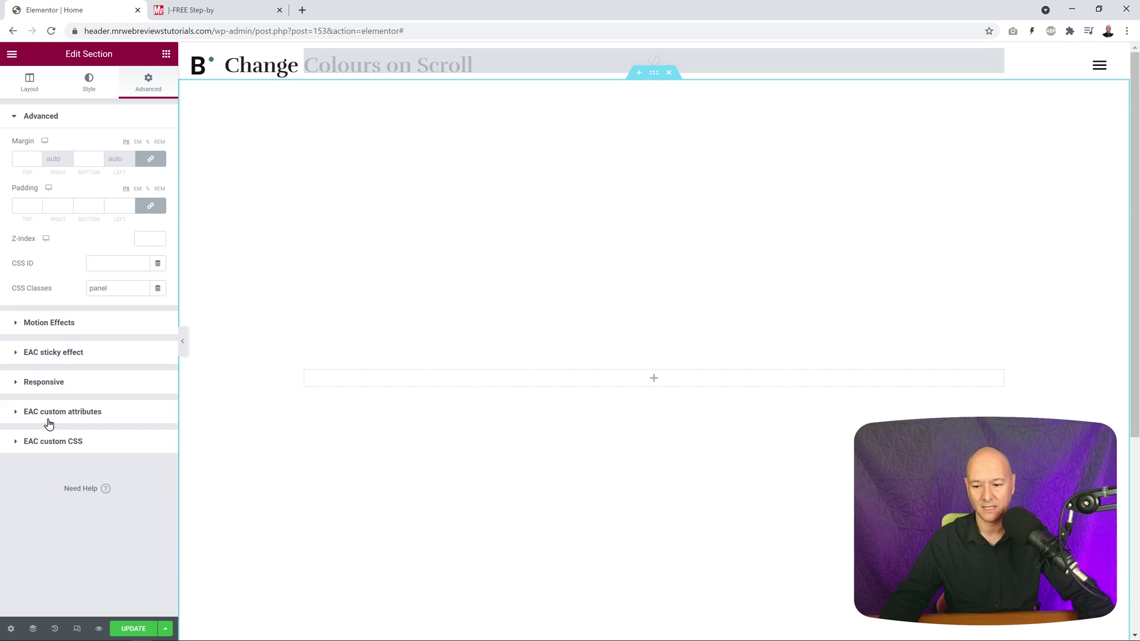
{"action": "left_click", "coordinate": [76, 414]}
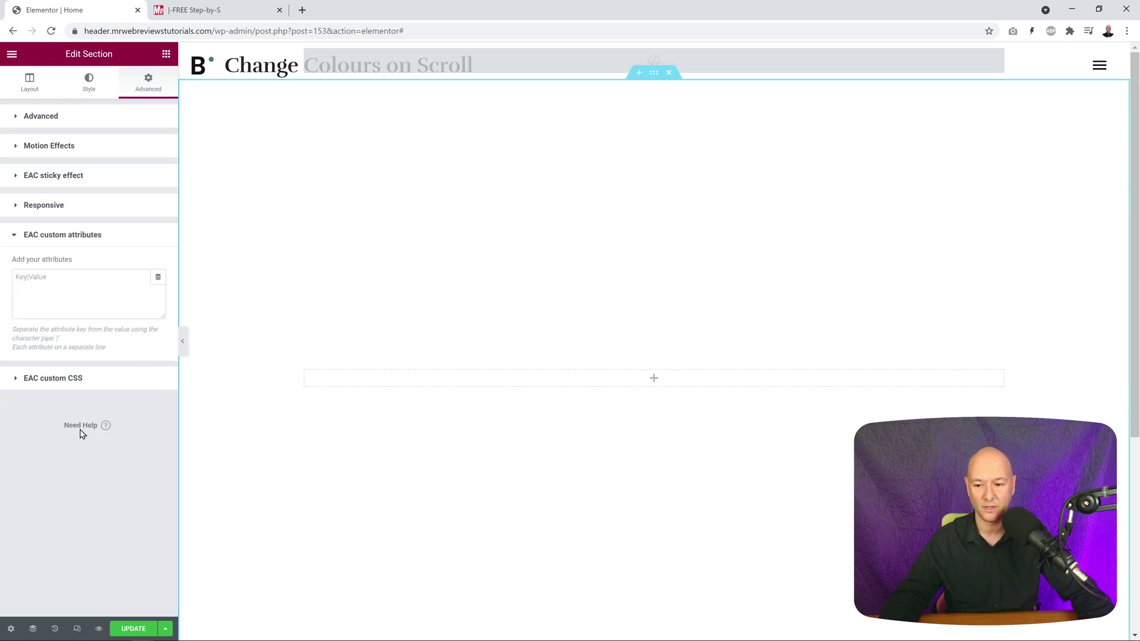
{"action": "left_click", "coordinate": [50, 299]}
{"action": "type", "text": "dat"}
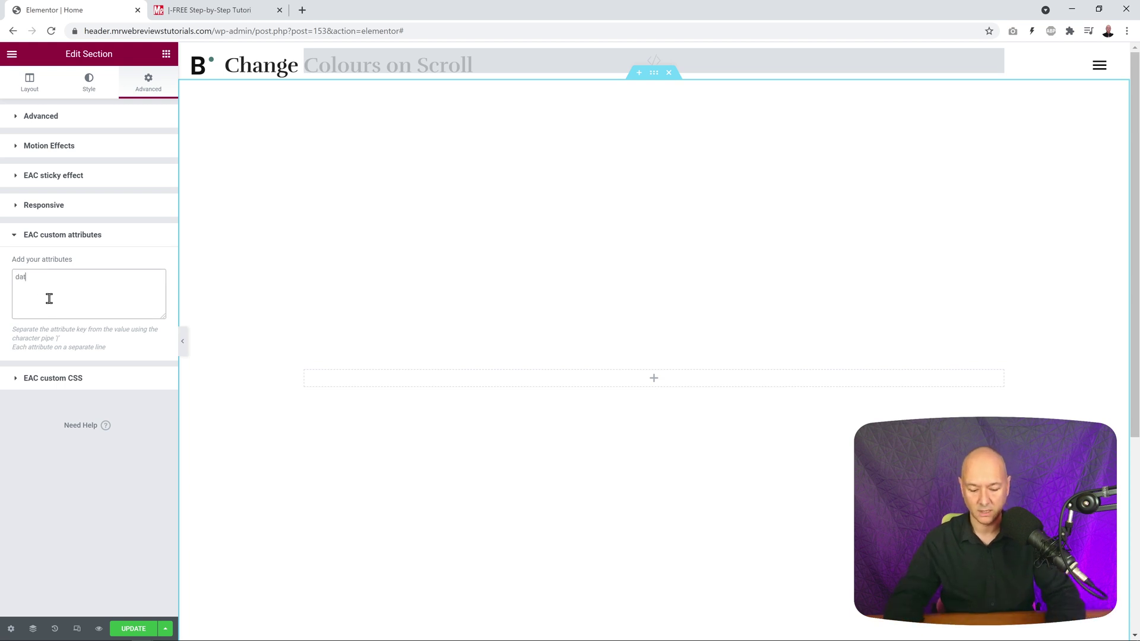
{"action": "type", "text": "a-color"}
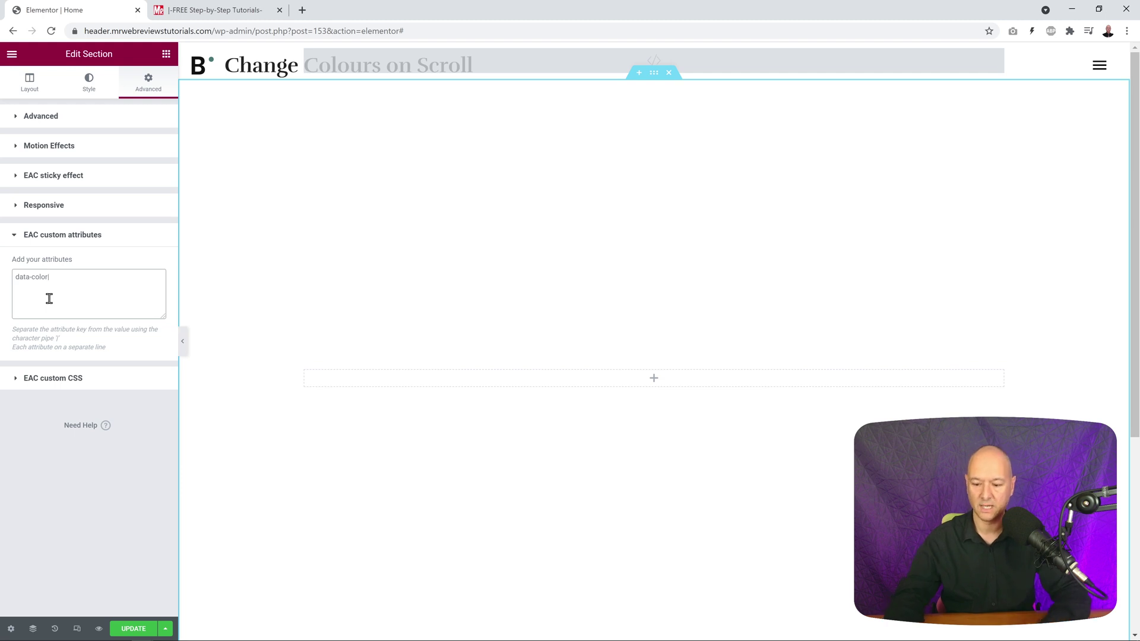
{"action": "type", "text": "|blue"}
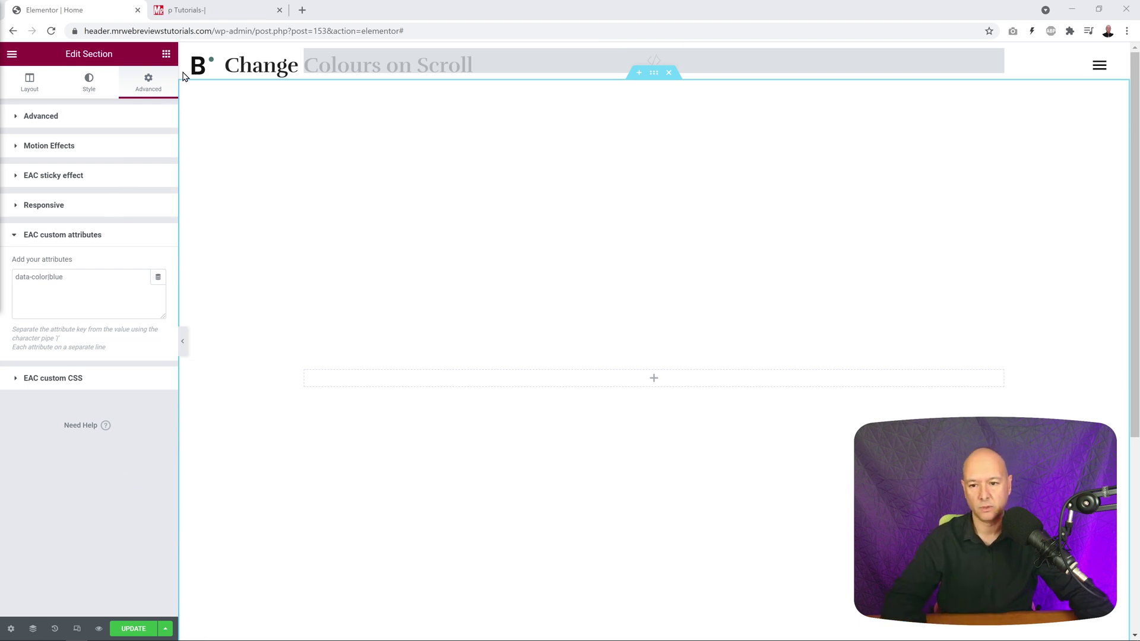
- Place a Heading widget in the section reading "This is the BLUE section"
{"action": "left_click", "coordinate": [166, 54]}
{"action": "left_click_drag", "start_coordinate": [135, 168], "coordinate": [695, 384]}
{"action": "left_click_drag", "start_coordinate": [112, 171], "coordinate": [7, 181]}
{"action": "type", "text": "This is the BLUE section"}
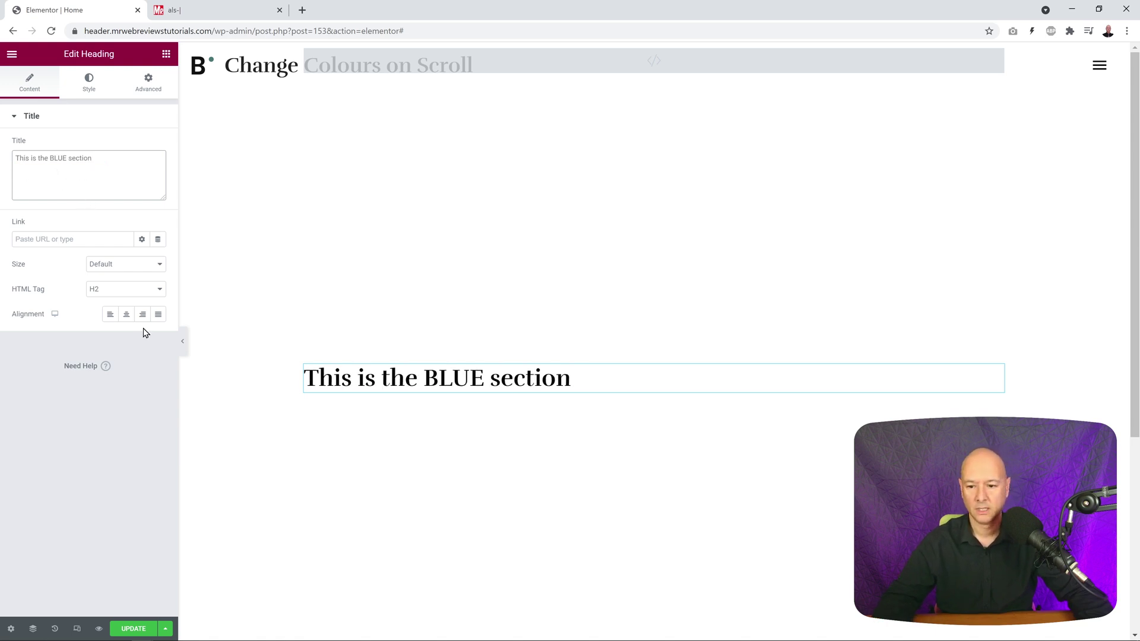
- Centre the BLUE heading, save the page, and duplicate the blue section
{"action": "left_click", "coordinate": [127, 319]}
{"action": "left_click", "coordinate": [129, 625]}
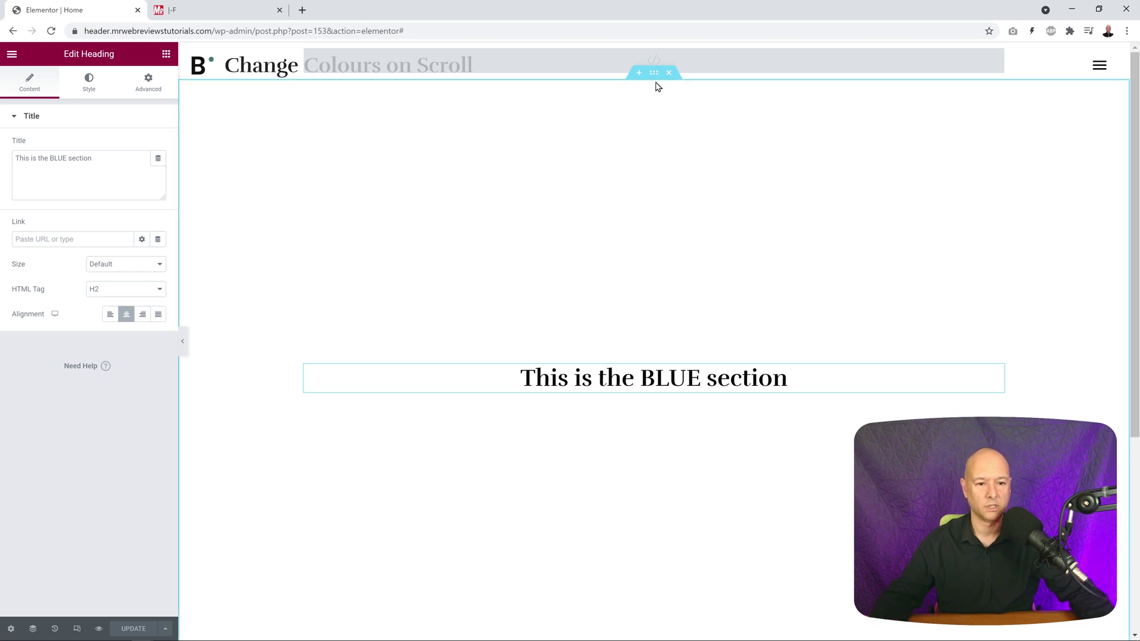
{"action": "right_click", "coordinate": [655, 77]}
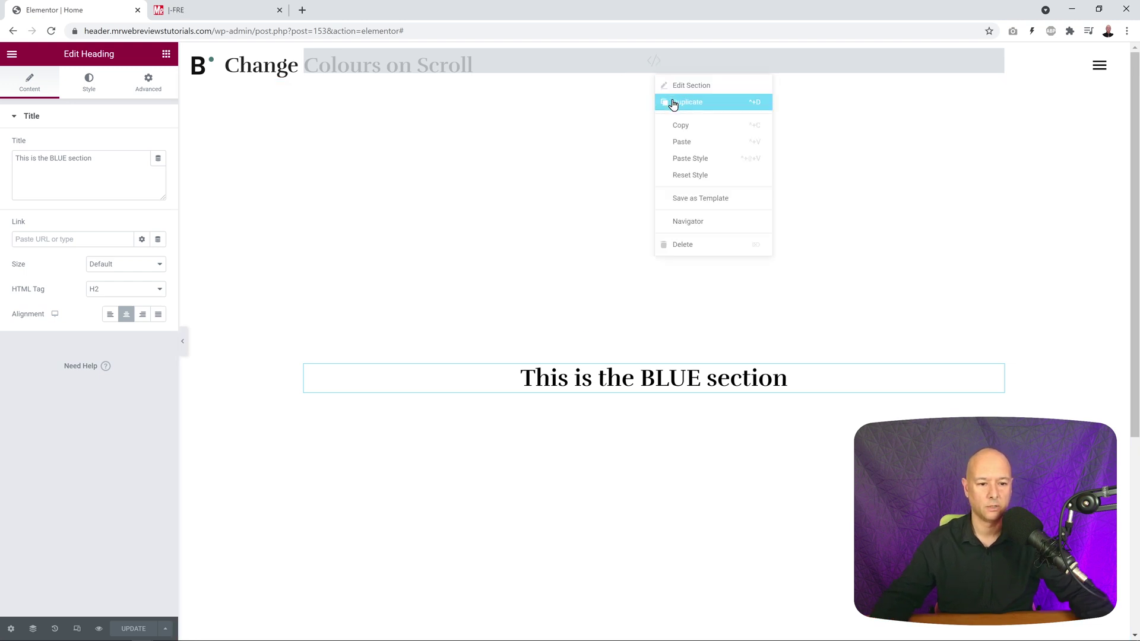
{"action": "left_click", "coordinate": [670, 101]}
{"action": "scroll", "coordinate": [601, 224], "scroll_direction": "down", "scroll_amount": 7}
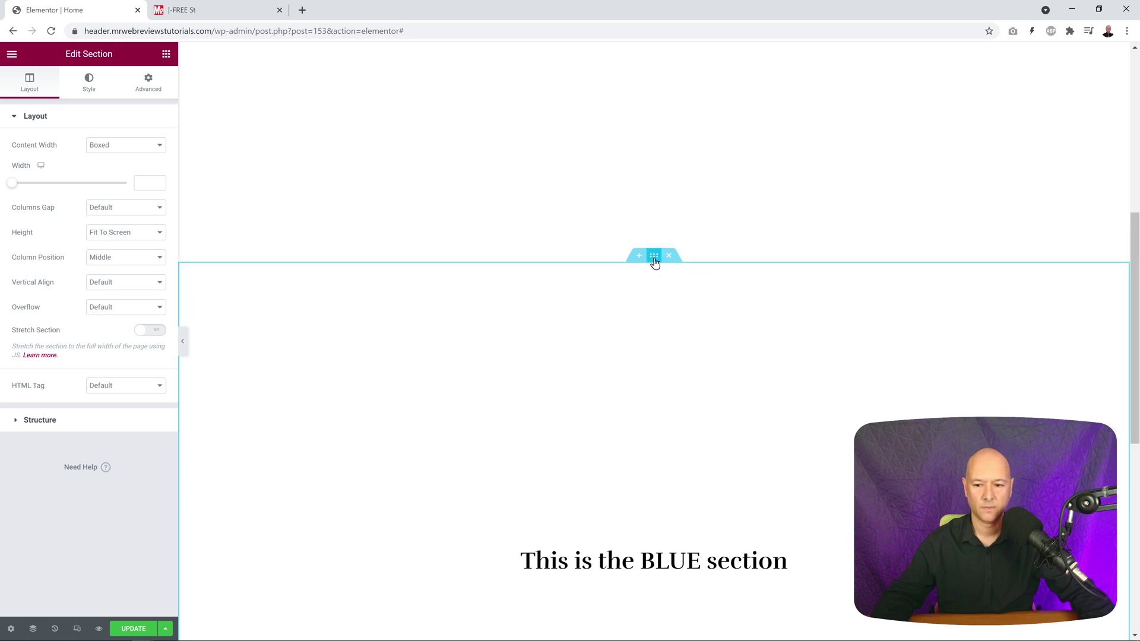
- Change the copied section's custom attribute colour value from blue to green
{"action": "left_click", "coordinate": [150, 92]}
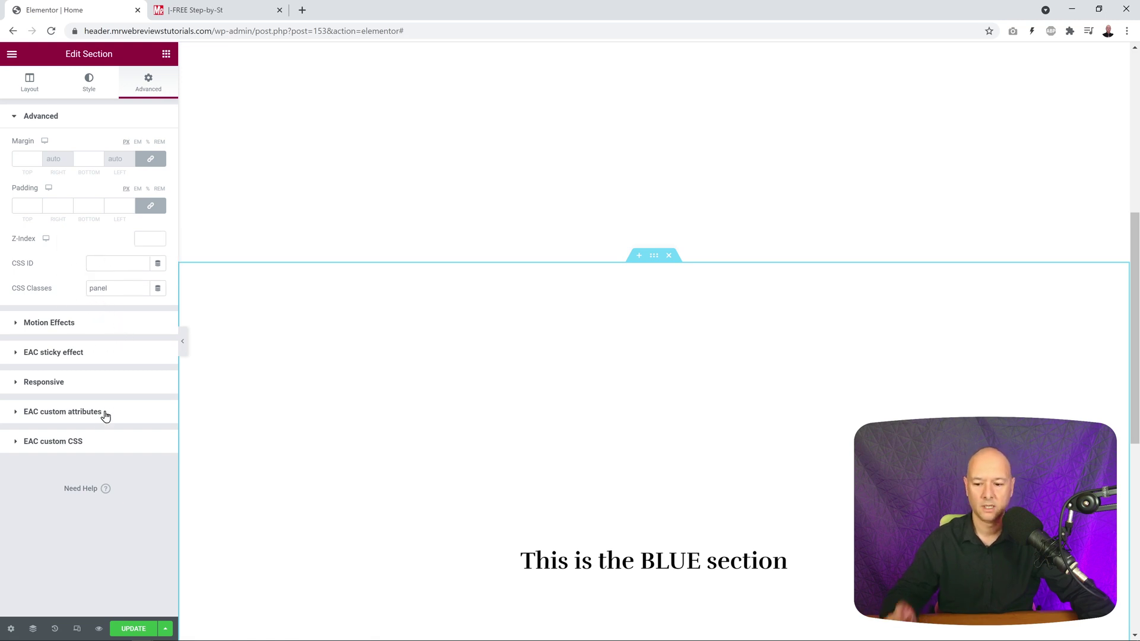
{"action": "left_click", "coordinate": [82, 420]}
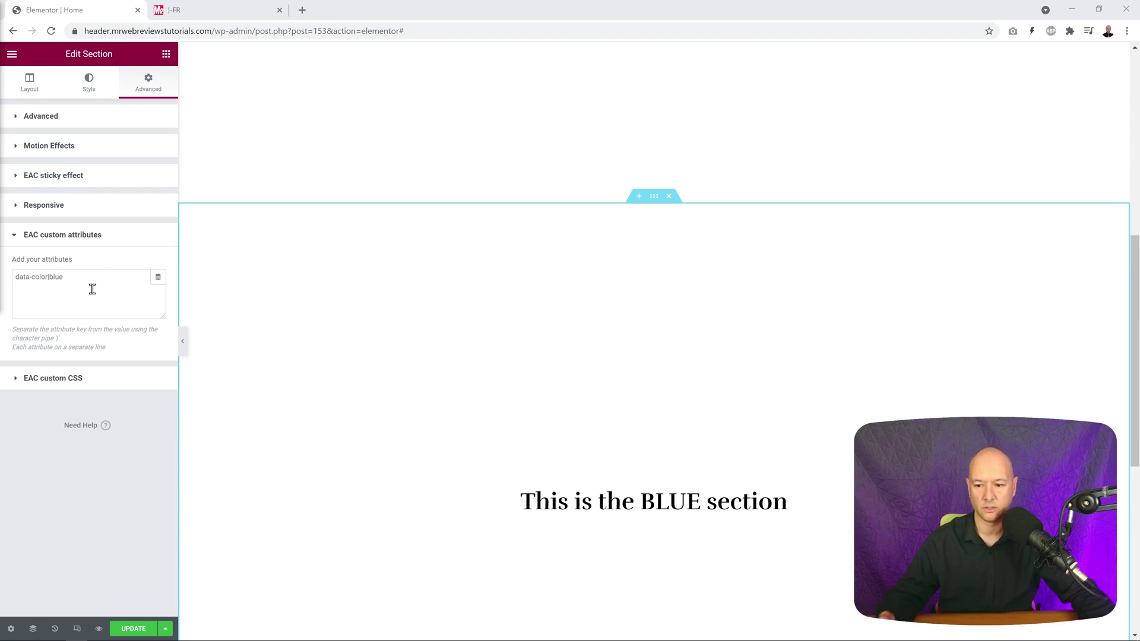
{"action": "left_click_drag", "start_coordinate": [52, 275], "coordinate": [83, 278]}
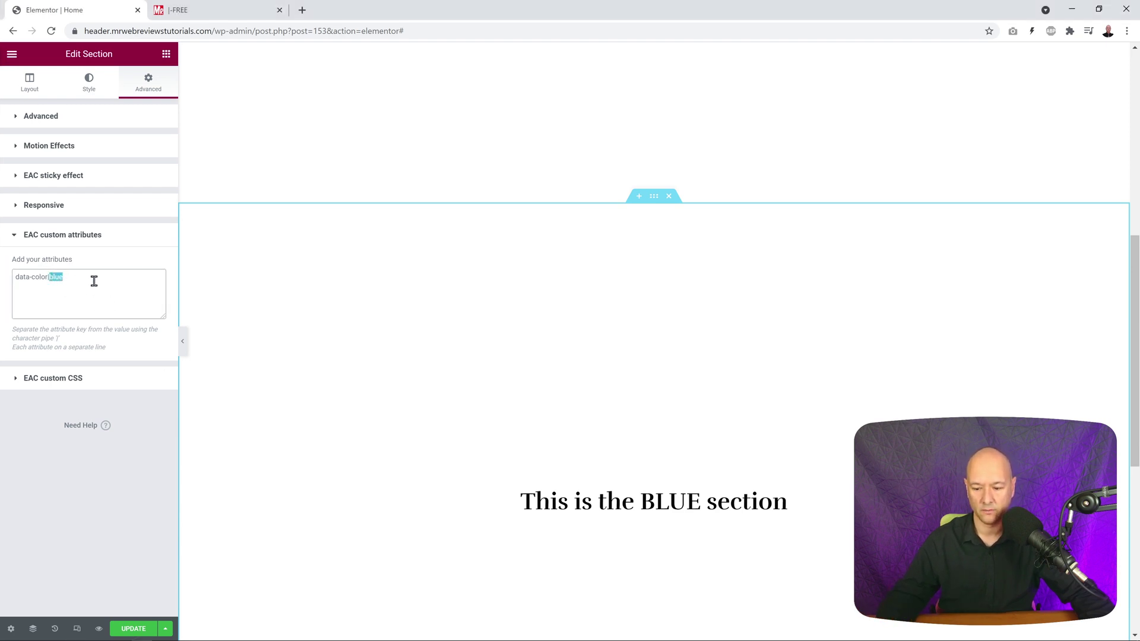
{"action": "type", "text": "green"}
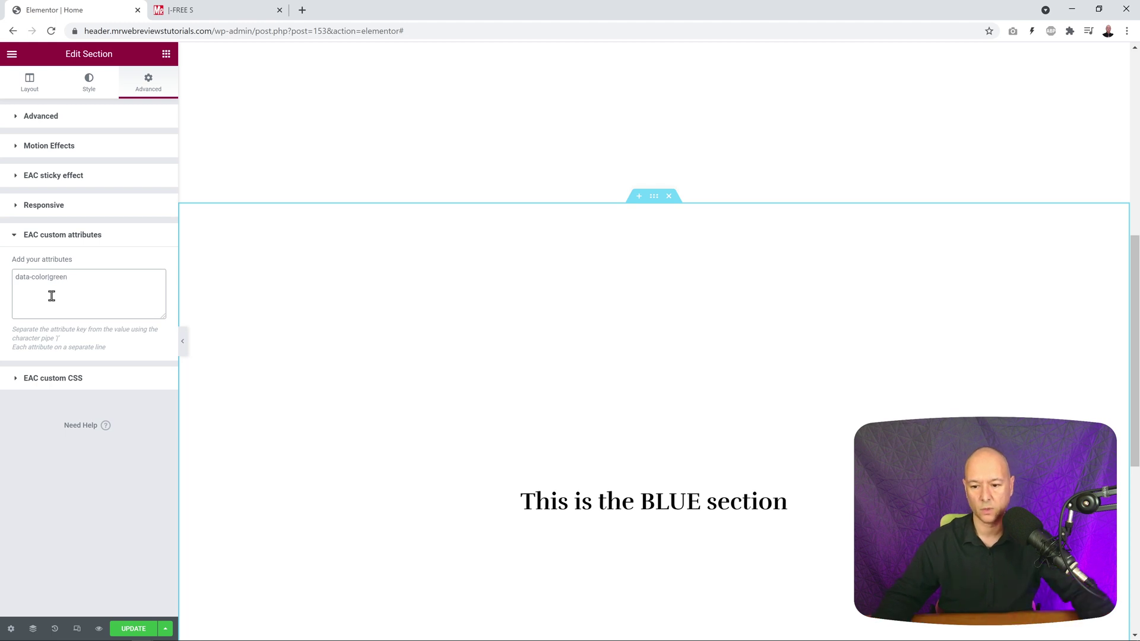
- Change the copy's heading to 'This is the GREEN section' and save the page
{"action": "left_click", "coordinate": [535, 501]}
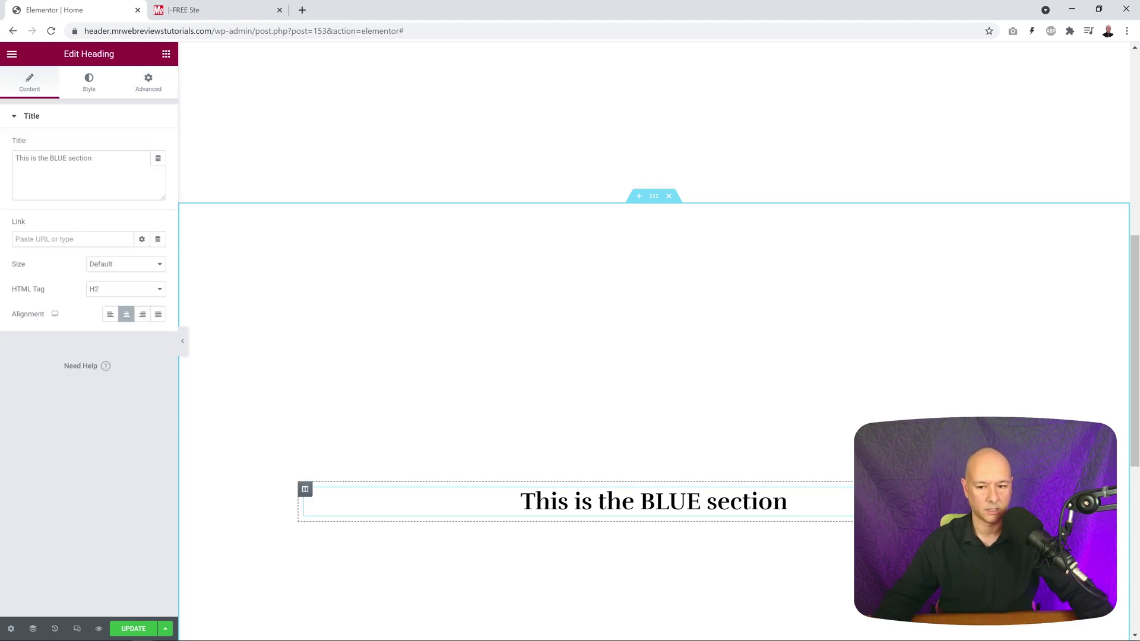
{"action": "double_click", "coordinate": [53, 157]}
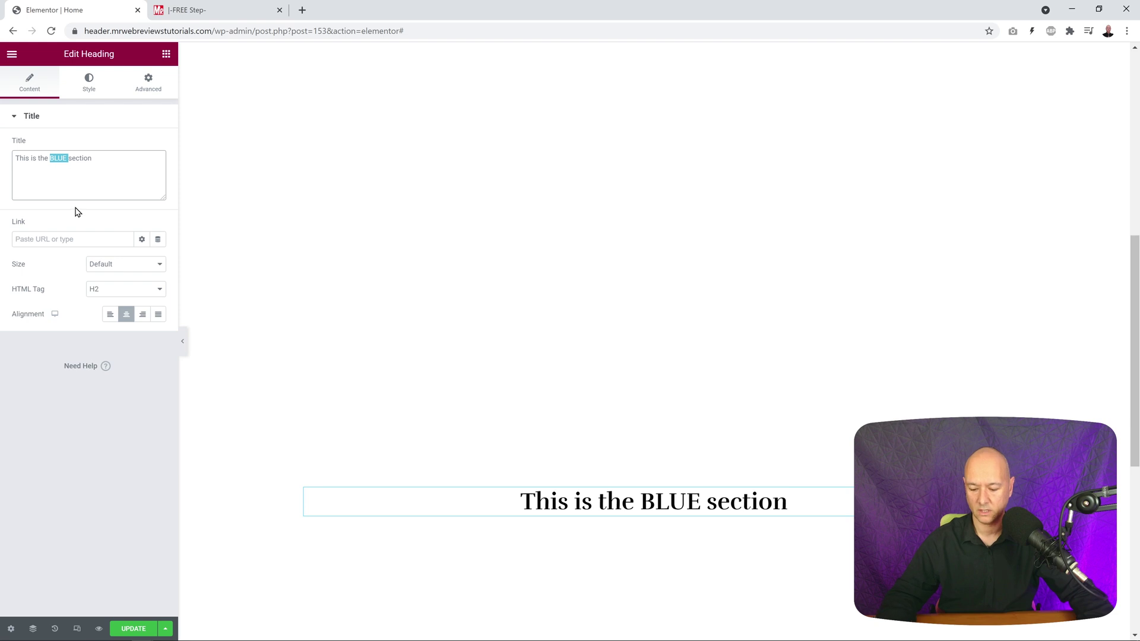
{"action": "type", "text": "GREEN"}
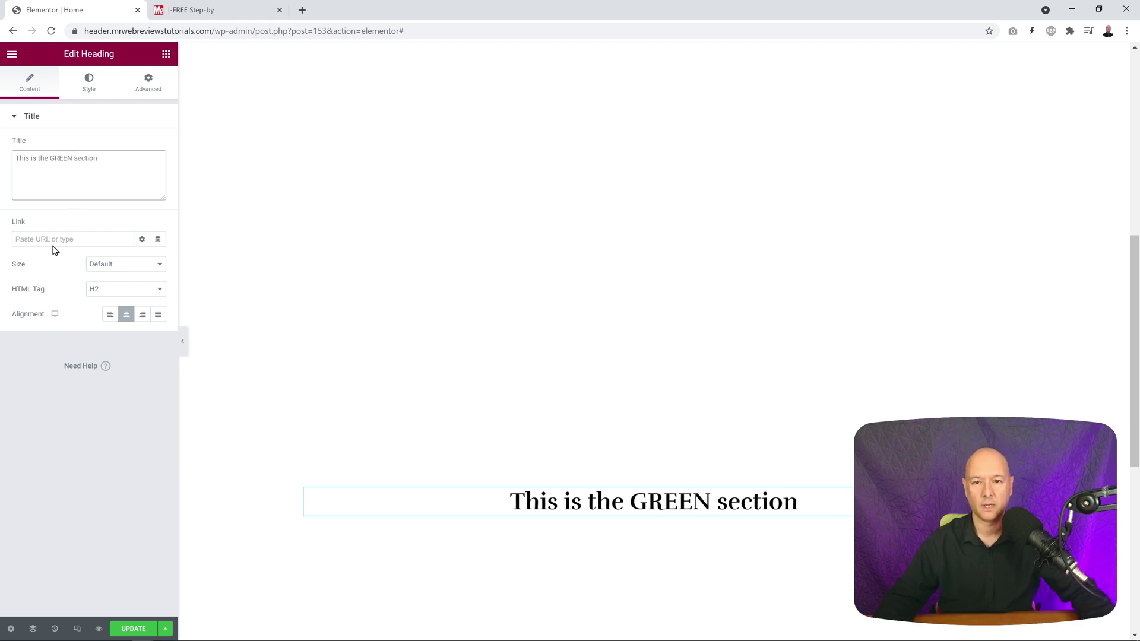
{"action": "left_click", "coordinate": [141, 626]}
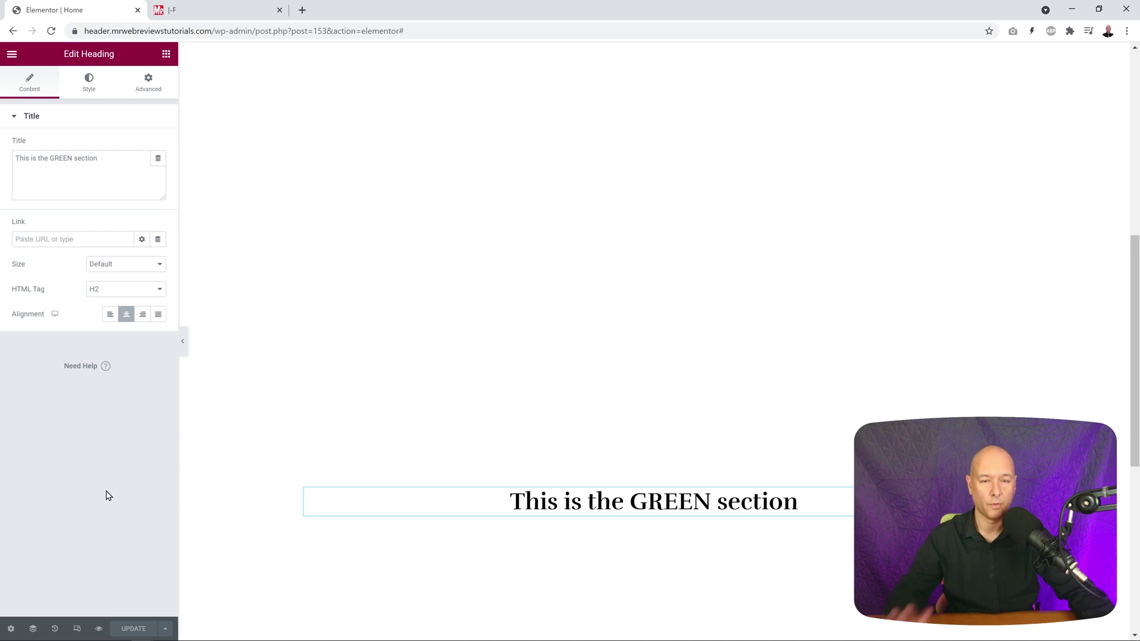
- Load the live site in a new tab, scroll to watch blue turn green, then return to the editor
{"action": "left_click", "coordinate": [302, 10]}
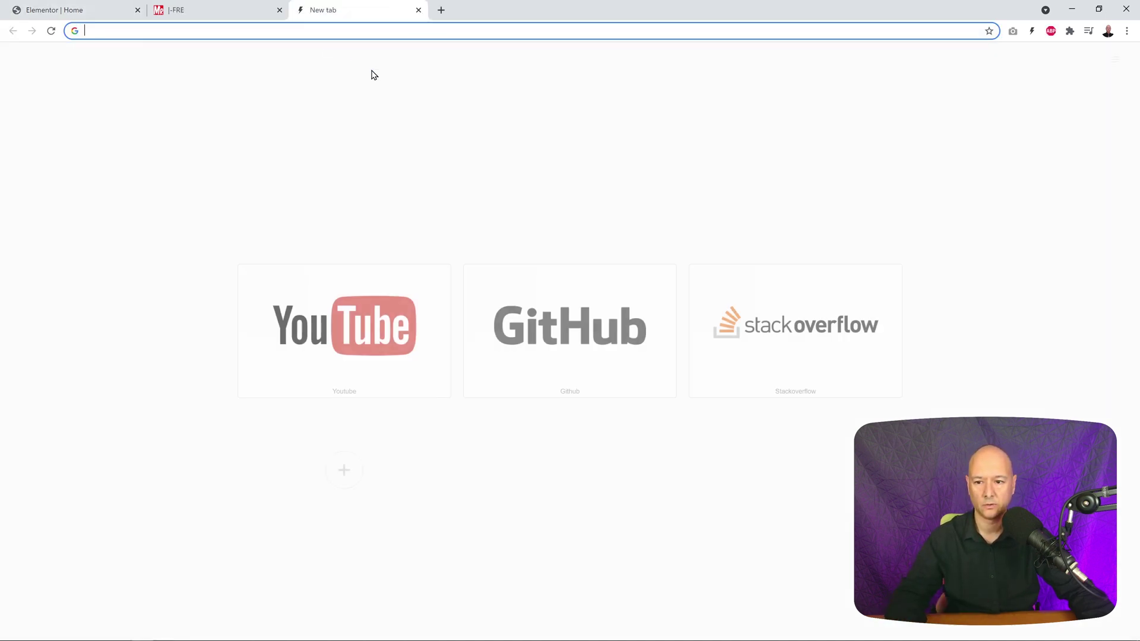
{"action": "type", "text": "https://header.mrwebreviewstutorials.com/"}
{"action": "key", "text": "Return"}
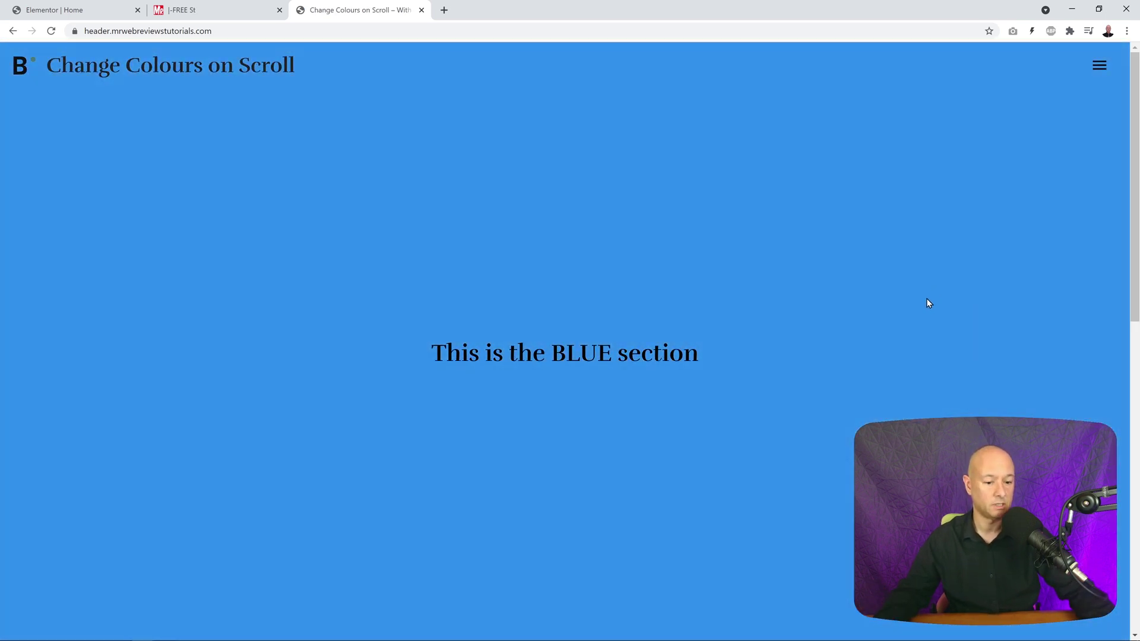
{"action": "scroll", "coordinate": [838, 253], "scroll_direction": "down", "scroll_amount": 8}
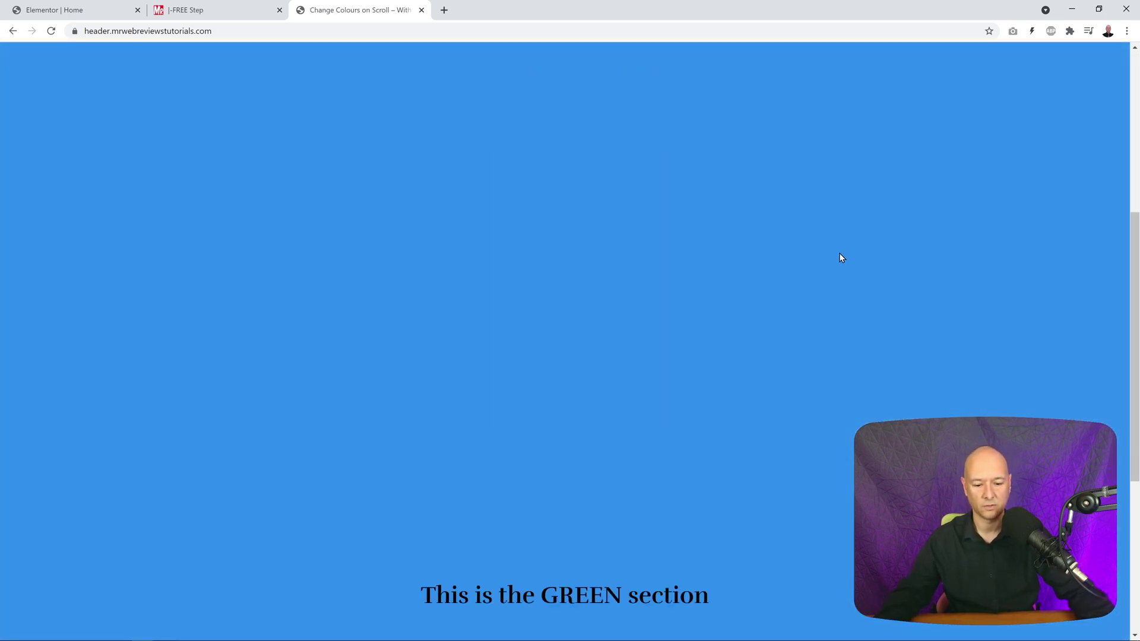
{"action": "scroll", "coordinate": [841, 257], "scroll_direction": "down", "scroll_amount": 4}
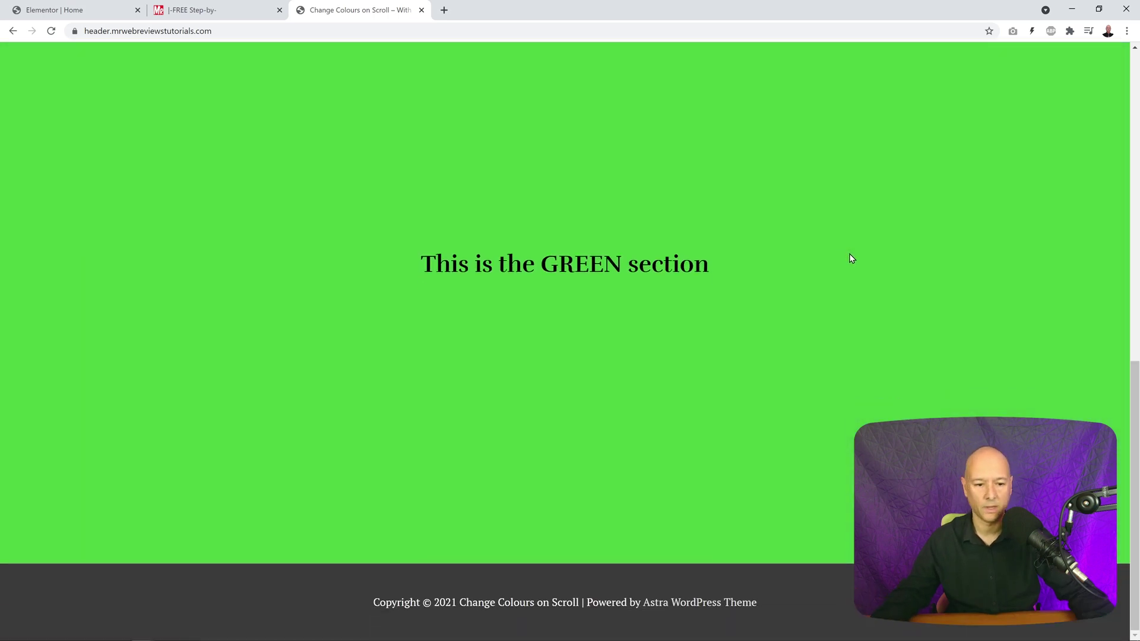
{"action": "scroll", "coordinate": [853, 258], "scroll_direction": "up", "scroll_amount": 12}
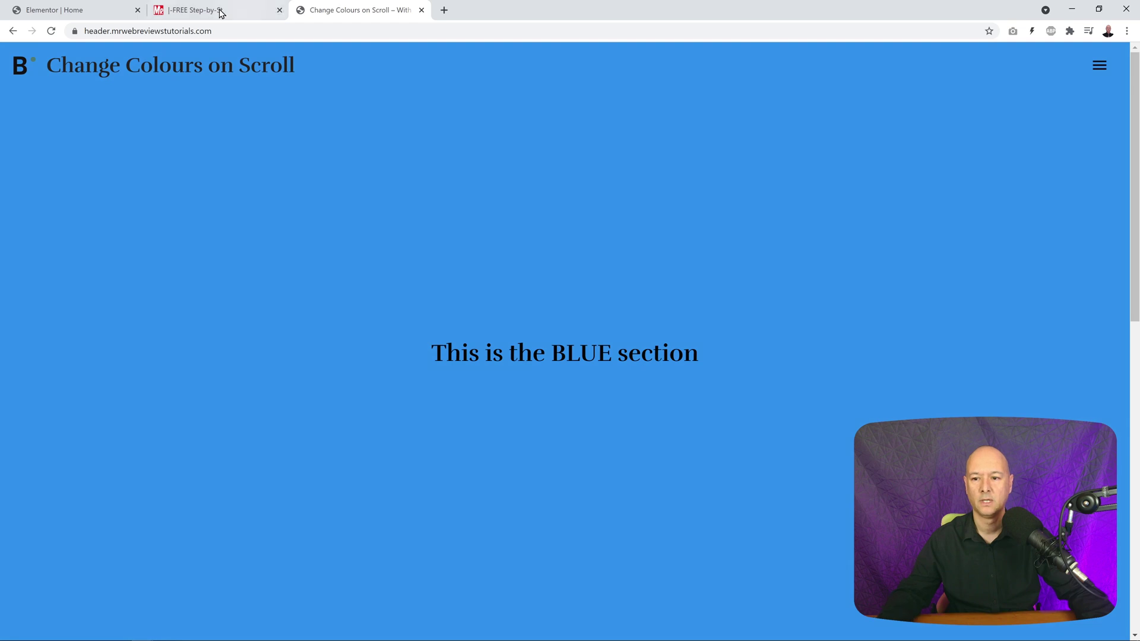
{"action": "left_click", "coordinate": [110, 13]}
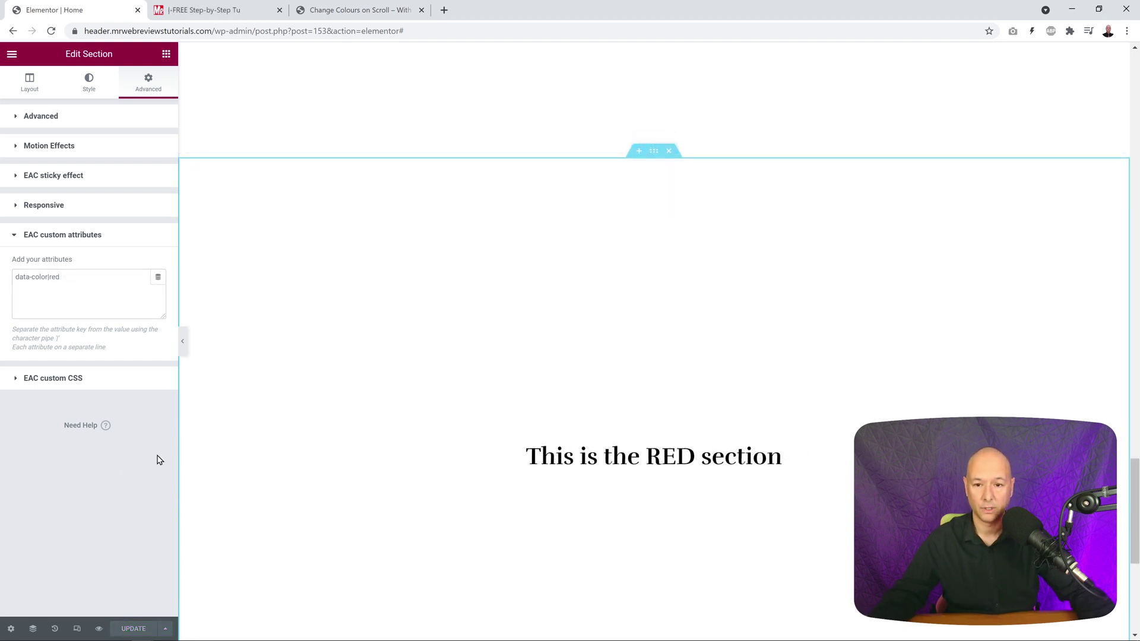
- Reload the live homepage and scroll down through the blue, green, yellow, orange and red sections
{"action": "left_click", "coordinate": [386, 11]}
{"action": "left_click", "coordinate": [52, 32]}
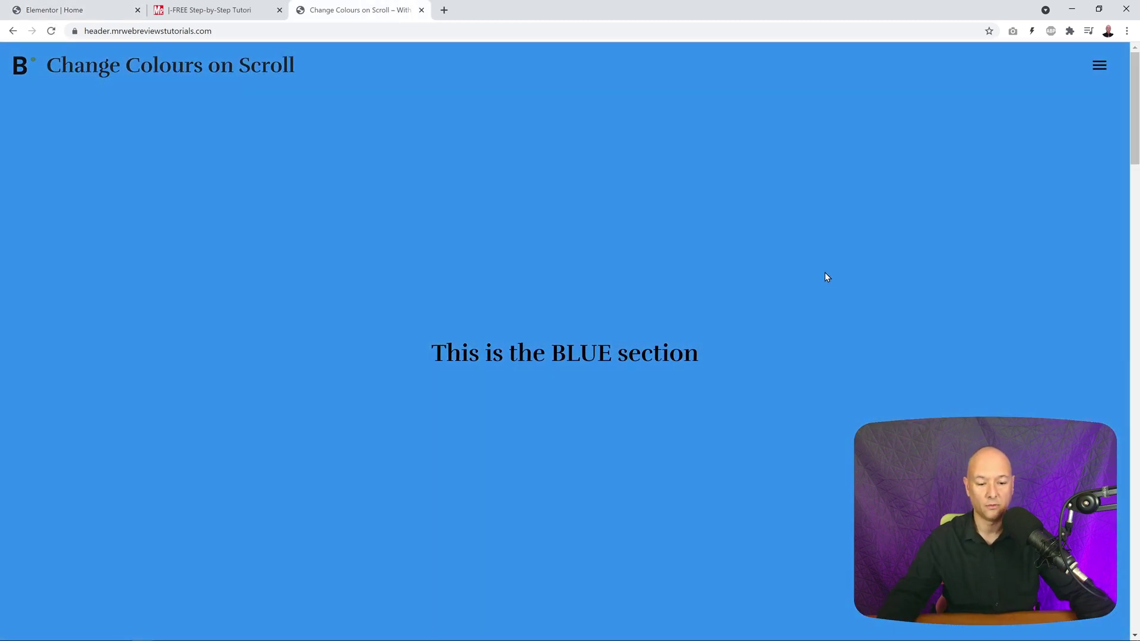
{"action": "scroll", "coordinate": [825, 277], "scroll_direction": "down", "scroll_amount": 10}
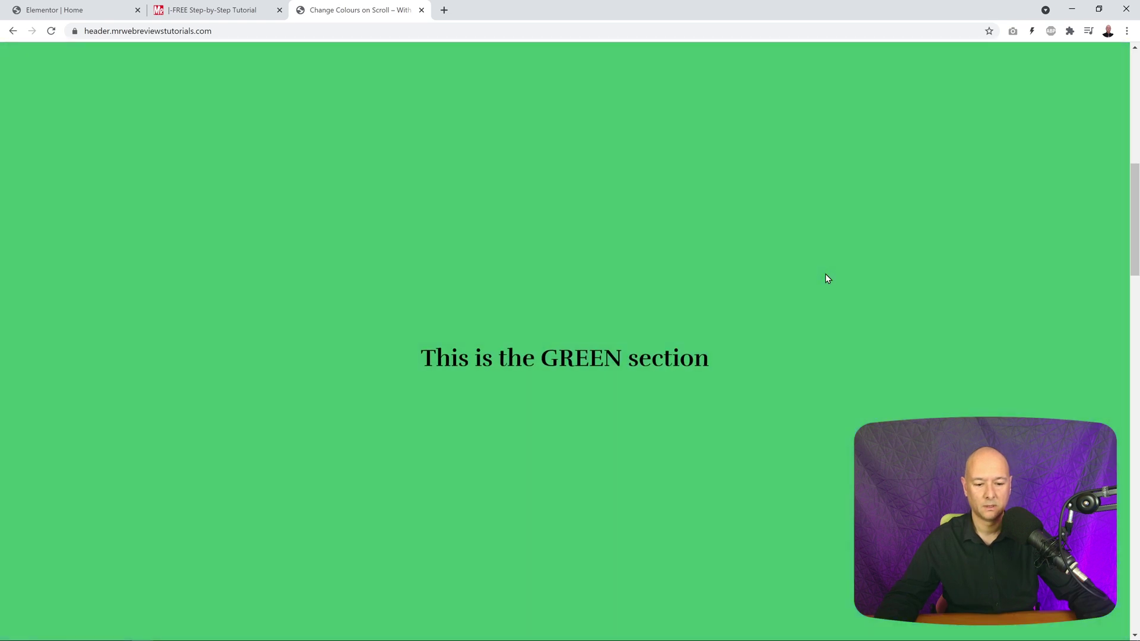
{"action": "scroll", "coordinate": [828, 278], "scroll_direction": "down", "scroll_amount": 6}
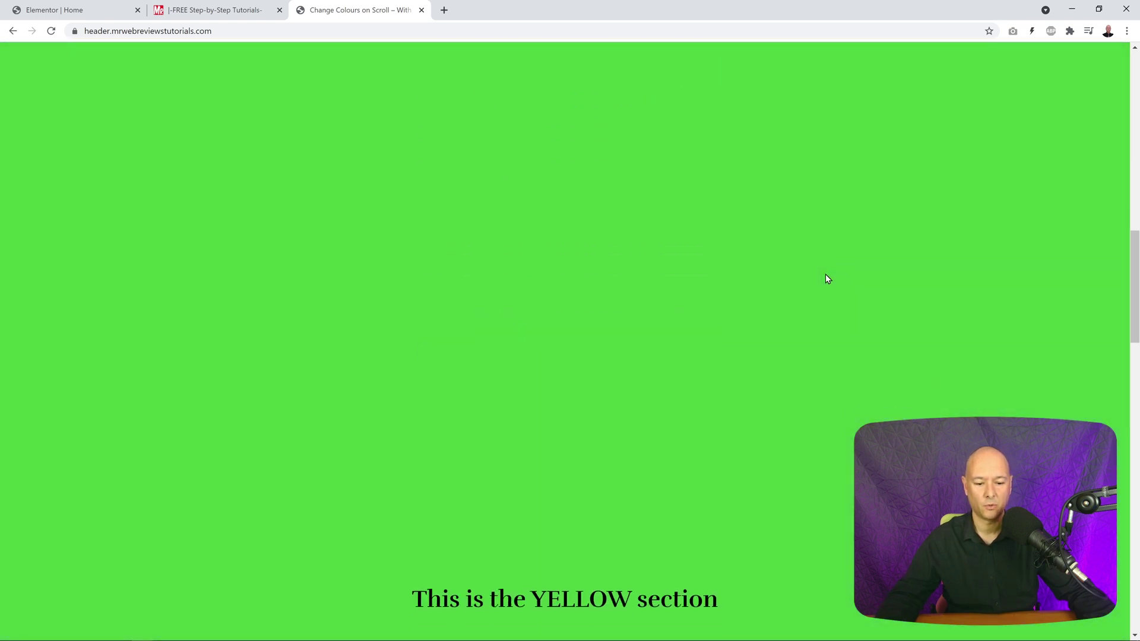
{"action": "scroll", "coordinate": [828, 279], "scroll_direction": "down", "scroll_amount": 10}
{"action": "scroll", "coordinate": [828, 279], "scroll_direction": "down", "scroll_amount": 10}
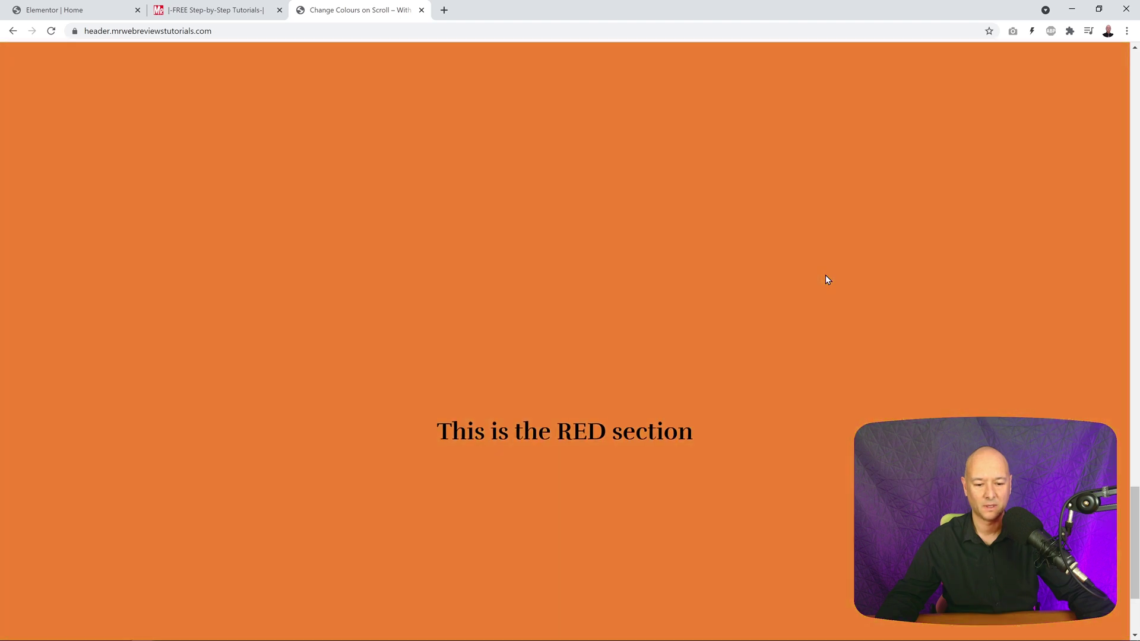
{"action": "scroll", "coordinate": [828, 279], "scroll_direction": "down", "scroll_amount": 3}
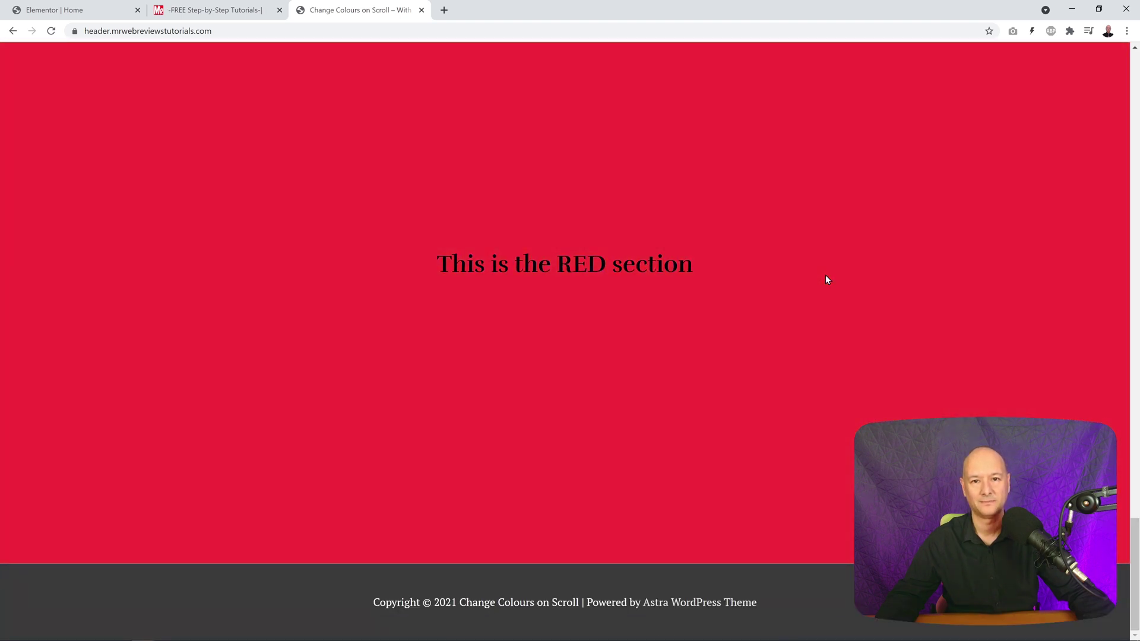